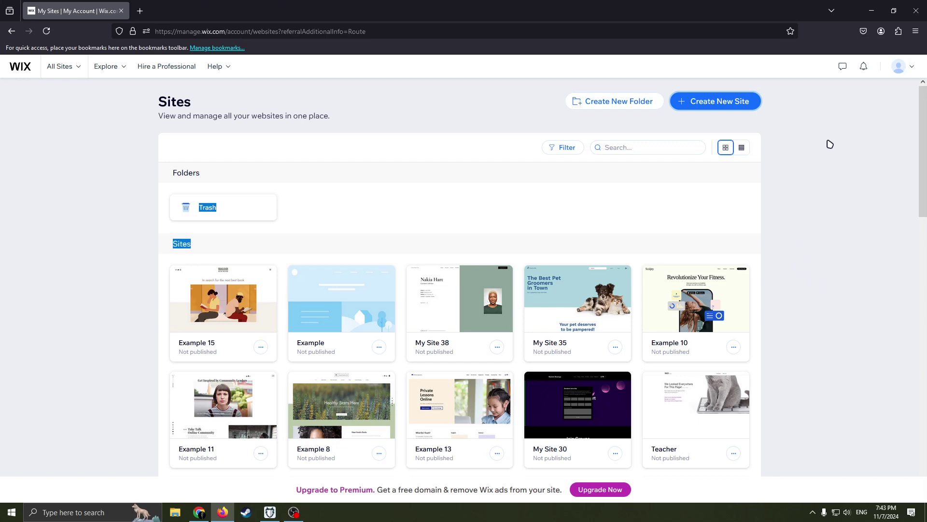
{"action": "left_click", "coordinate": [912, 67]}
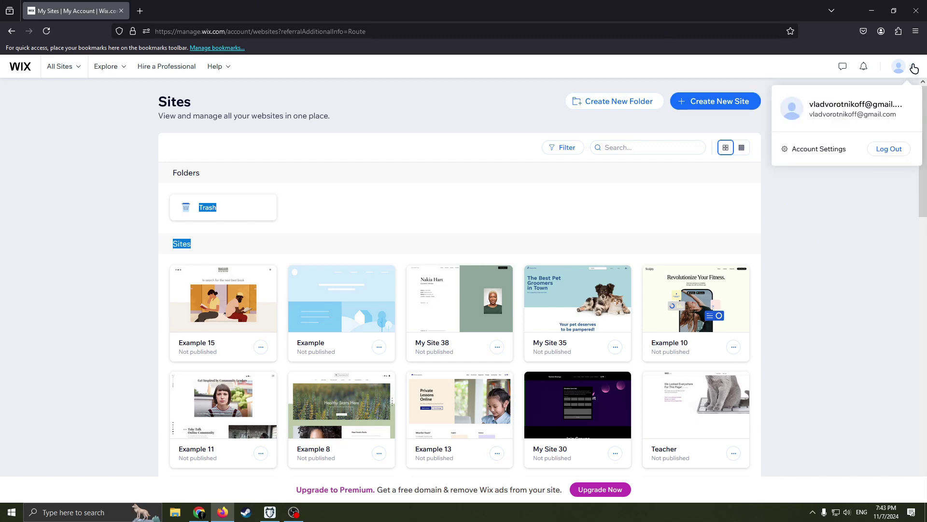
{"action": "left_click_drag", "start_coordinate": [865, 104], "coordinate": [819, 144]}
{"action": "left_click", "coordinate": [836, 244]}
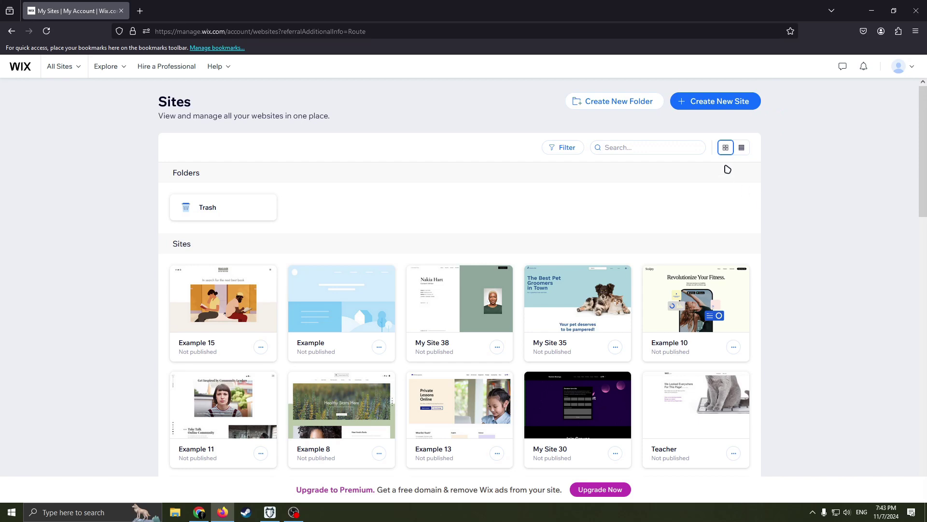
Step: Start a new site, set it up without the AI chat, and choose Fitness Trainer as the website type
{"action": "left_click", "coordinate": [713, 102]}
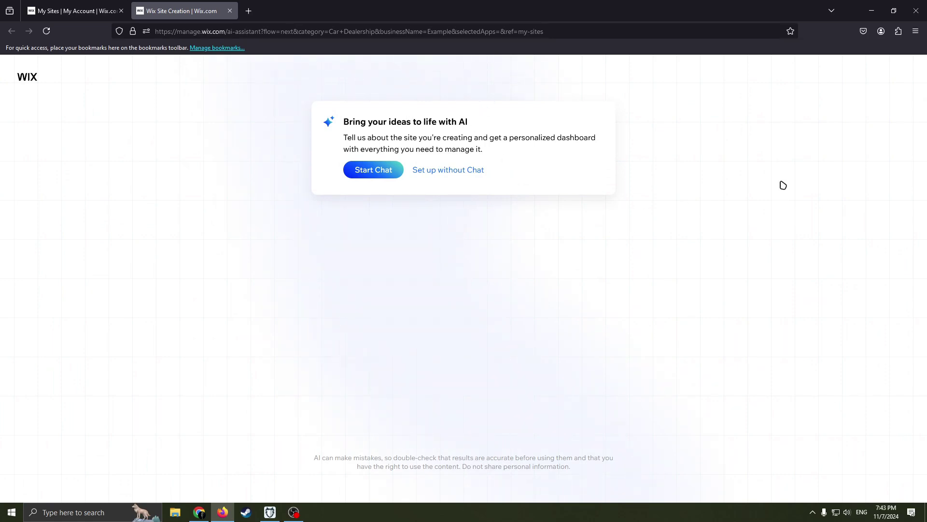
{"action": "left_click", "coordinate": [454, 171]}
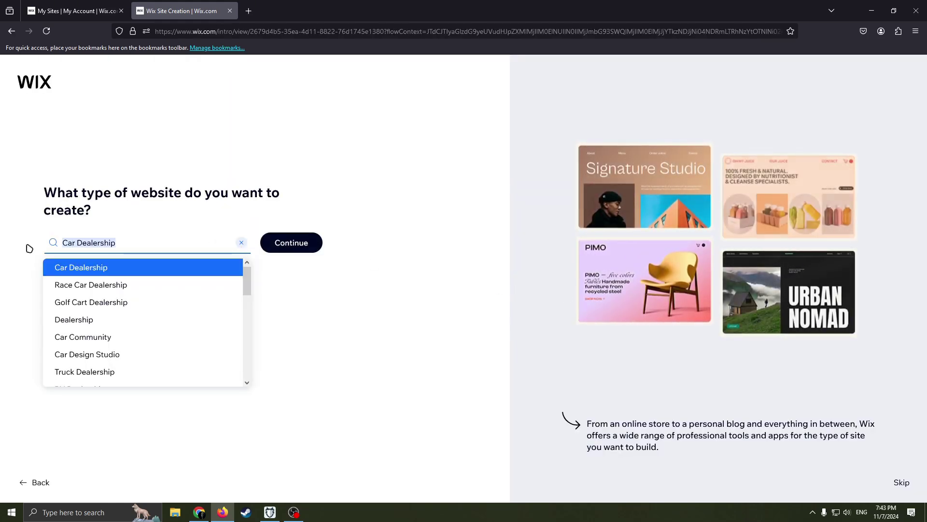
{"action": "key", "text": "BackSpace"}
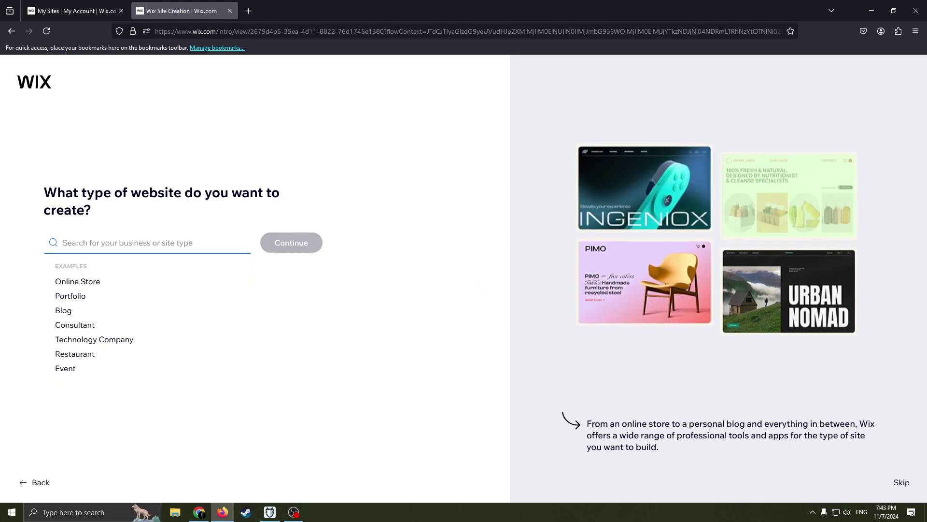
{"action": "type", "text": "Fitne"}
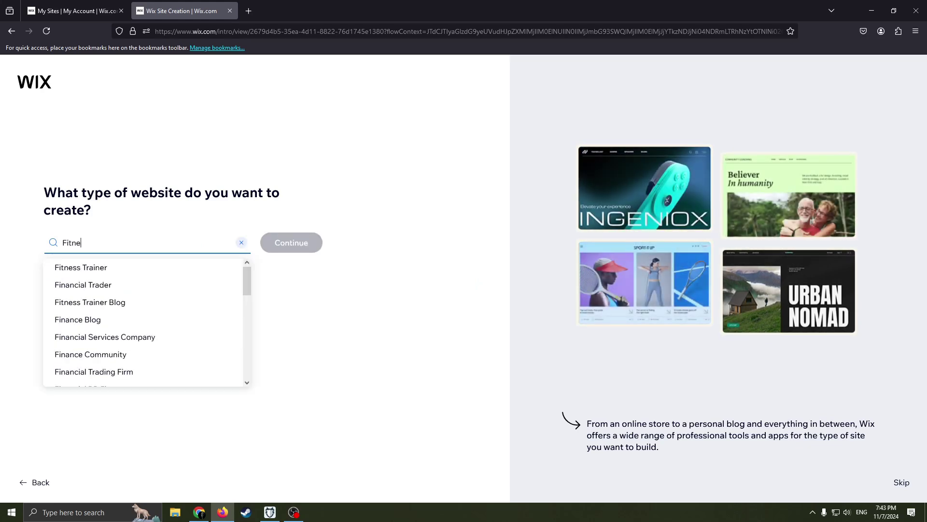
{"action": "type", "text": "ss trainer"}
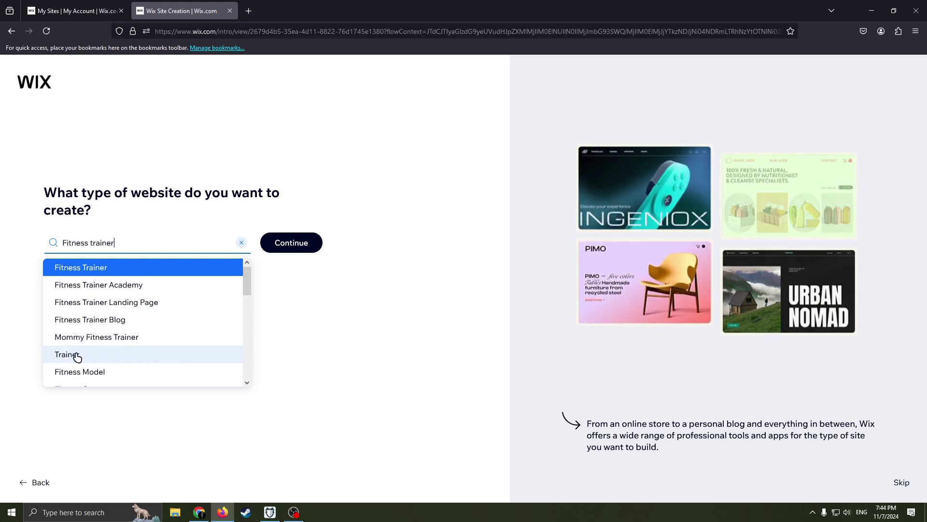
{"action": "scroll", "coordinate": [121, 362], "scroll_direction": "down", "scroll_amount": 1}
{"action": "scroll", "coordinate": [157, 346], "scroll_direction": "up", "scroll_amount": 1}
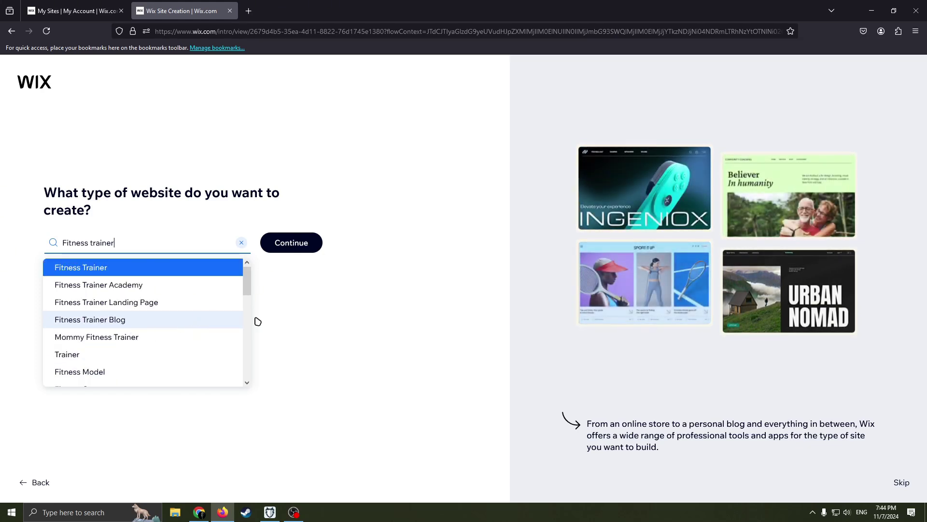
{"action": "left_click", "coordinate": [101, 267]}
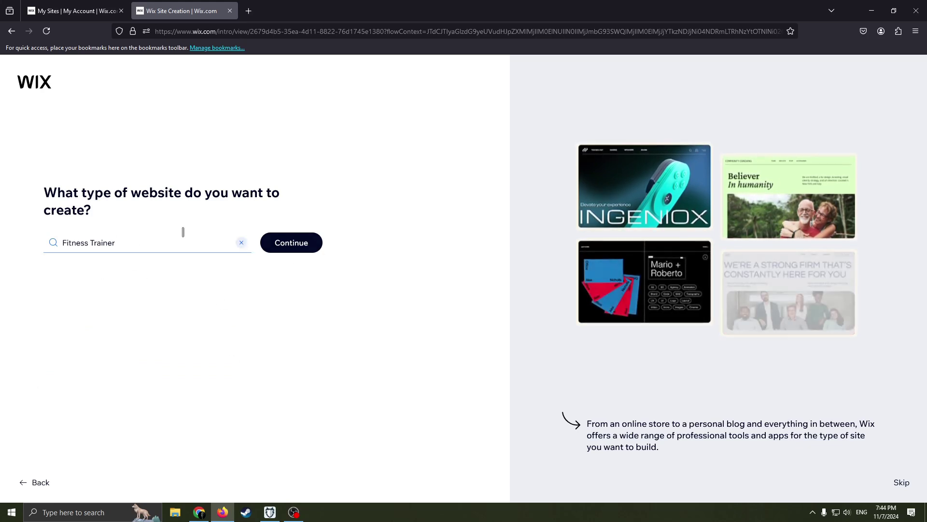
{"action": "left_click", "coordinate": [268, 243]}
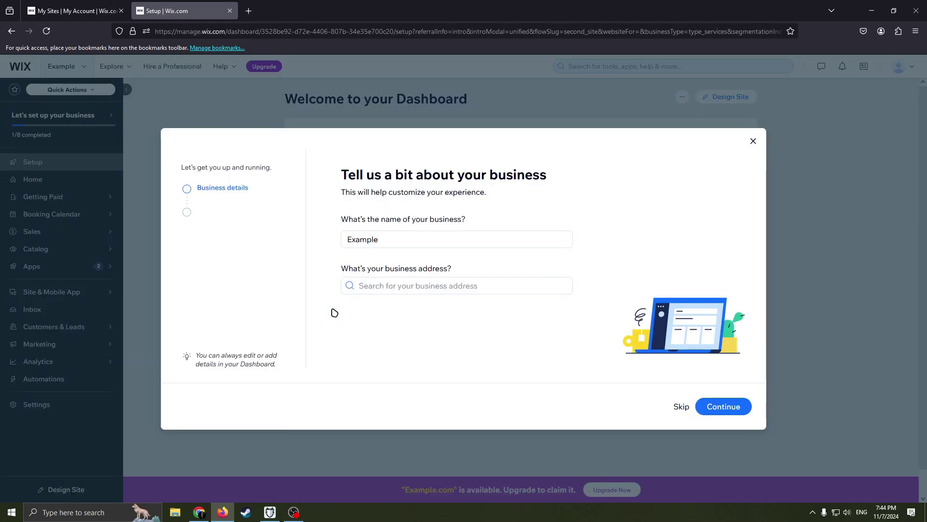
Step: Skip the business details and default working hours stages of the setup
{"action": "left_click", "coordinate": [401, 241]}
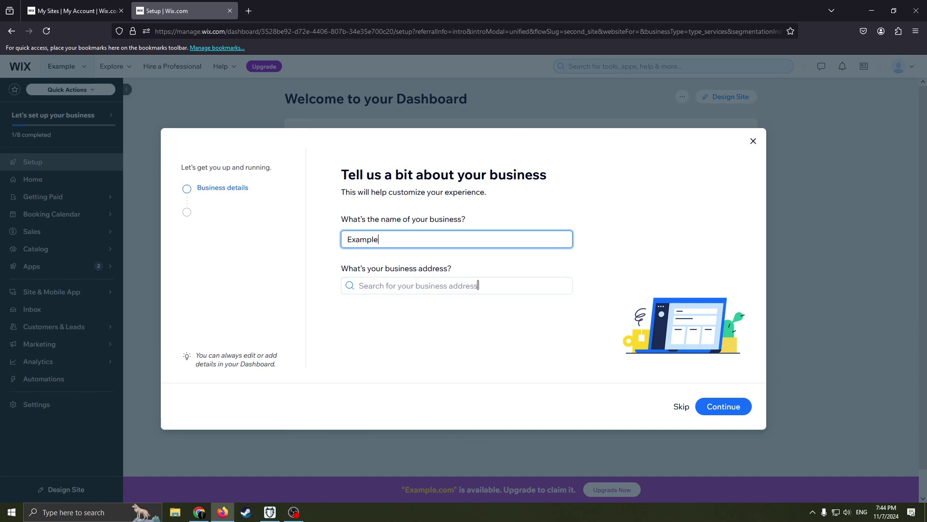
{"action": "left_click", "coordinate": [381, 286]}
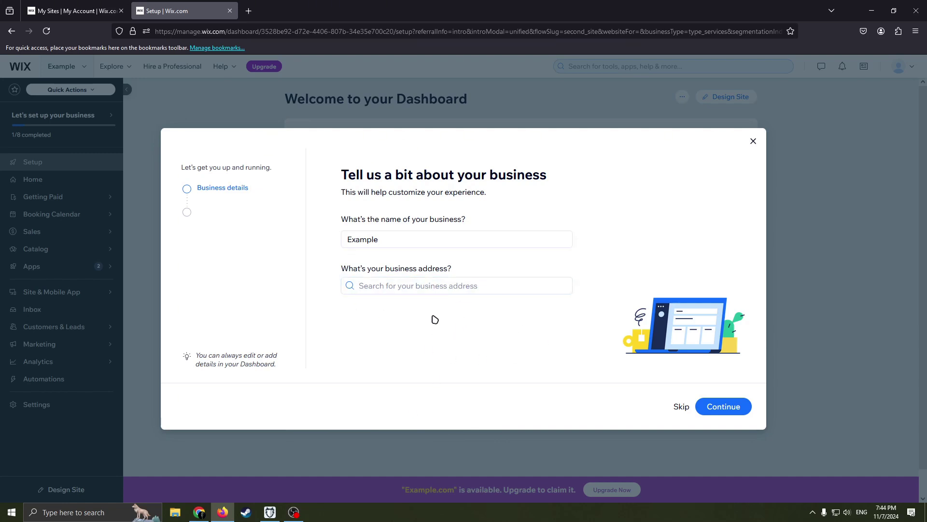
{"action": "left_click", "coordinate": [481, 297]}
{"action": "left_click", "coordinate": [680, 406]}
{"action": "left_click_drag", "start_coordinate": [414, 175], "coordinate": [365, 165]}
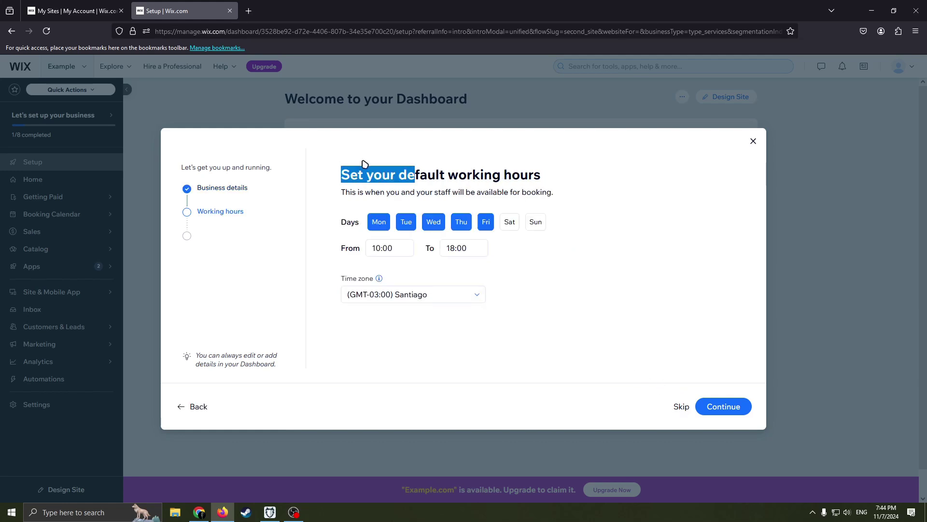
{"action": "left_click_drag", "start_coordinate": [545, 178], "coordinate": [347, 170]}
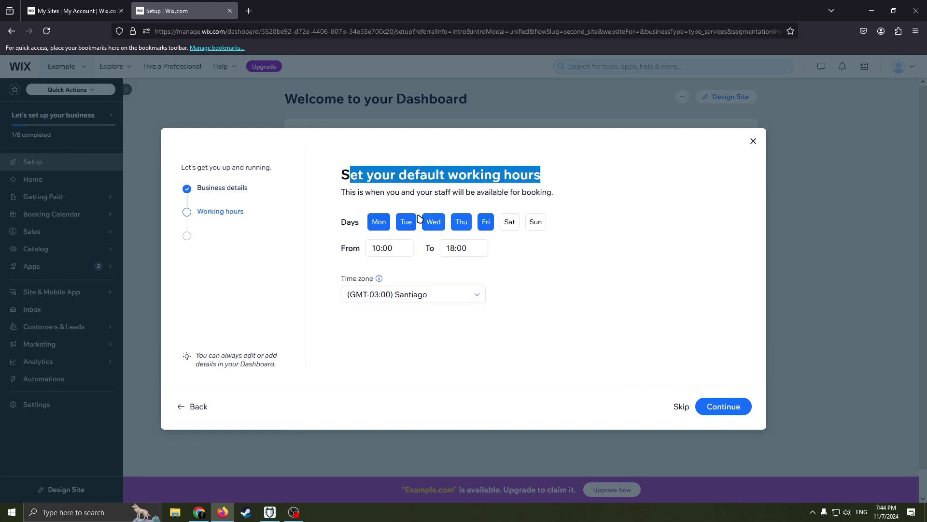
{"action": "left_click", "coordinate": [679, 403]}
Step: Look through the suggested appointment services for a fitness trainer
{"action": "scroll", "coordinate": [517, 273], "scroll_direction": "down", "scroll_amount": 3}
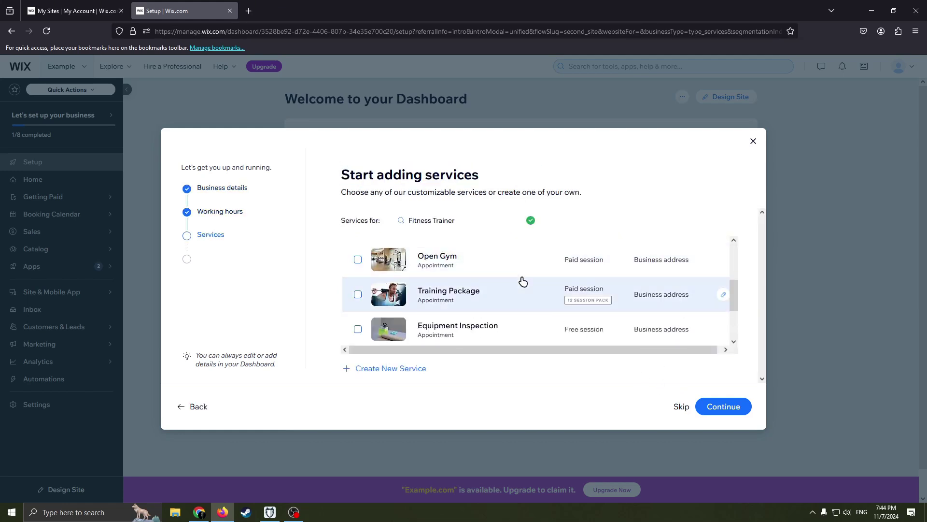
{"action": "scroll", "coordinate": [520, 316], "scroll_direction": "down", "scroll_amount": 2}
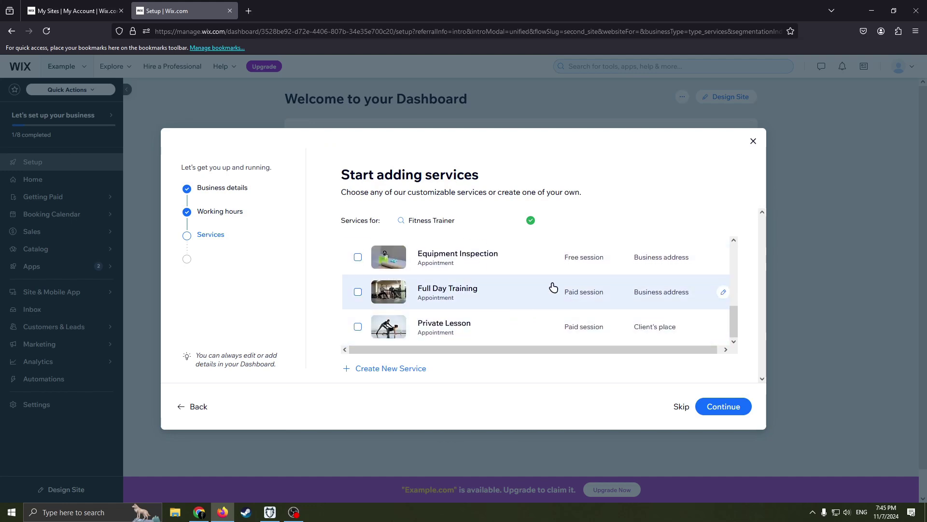
{"action": "scroll", "coordinate": [521, 310], "scroll_direction": "up", "scroll_amount": 4}
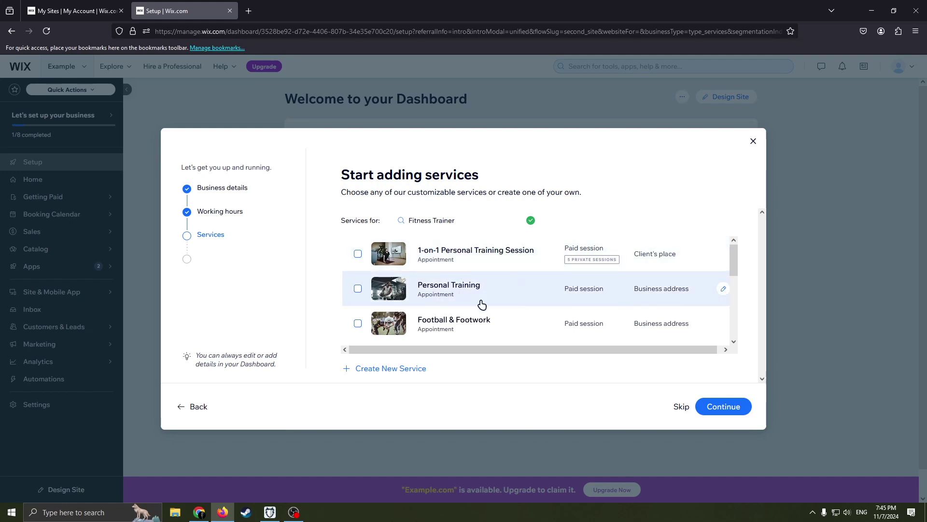
{"action": "scroll", "coordinate": [493, 322], "scroll_direction": "down", "scroll_amount": 1}
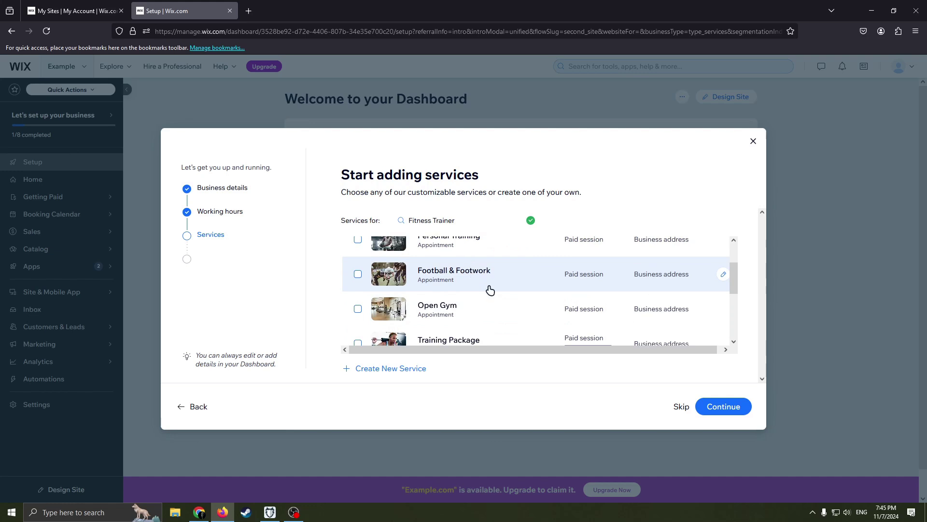
{"action": "scroll", "coordinate": [467, 302], "scroll_direction": "down", "scroll_amount": 1}
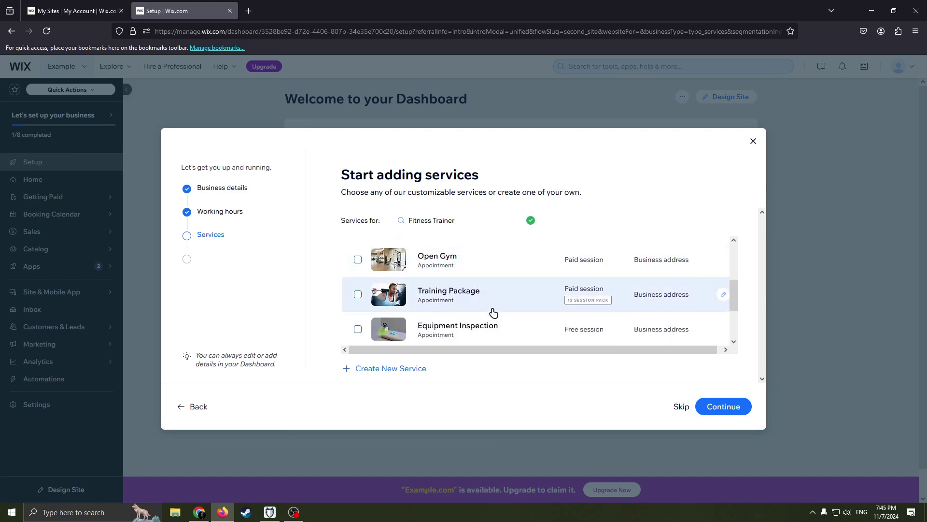
{"action": "scroll", "coordinate": [490, 313], "scroll_direction": "down", "scroll_amount": 1}
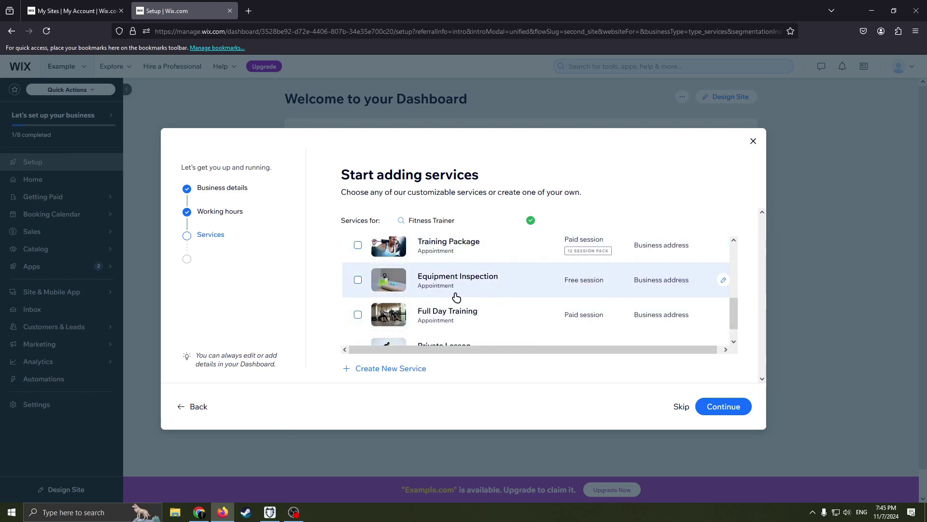
{"action": "scroll", "coordinate": [461, 313], "scroll_direction": "down", "scroll_amount": 1}
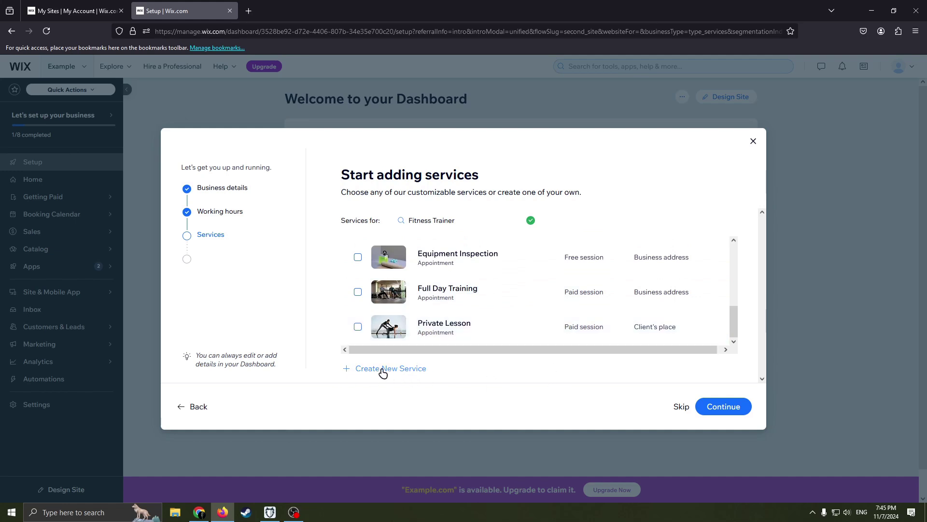
Step: Add the services 1-on-1 Personal Training Session, Personal Training, Football & Footwork and Open Gym, and continue the setup
{"action": "scroll", "coordinate": [449, 283], "scroll_direction": "up", "scroll_amount": 5}
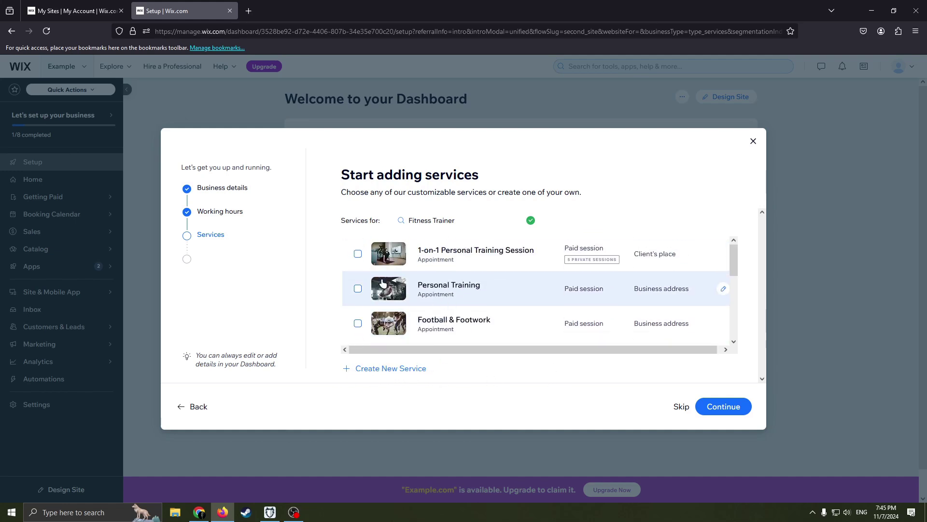
{"action": "left_click", "coordinate": [358, 255]}
{"action": "left_click", "coordinate": [358, 288]}
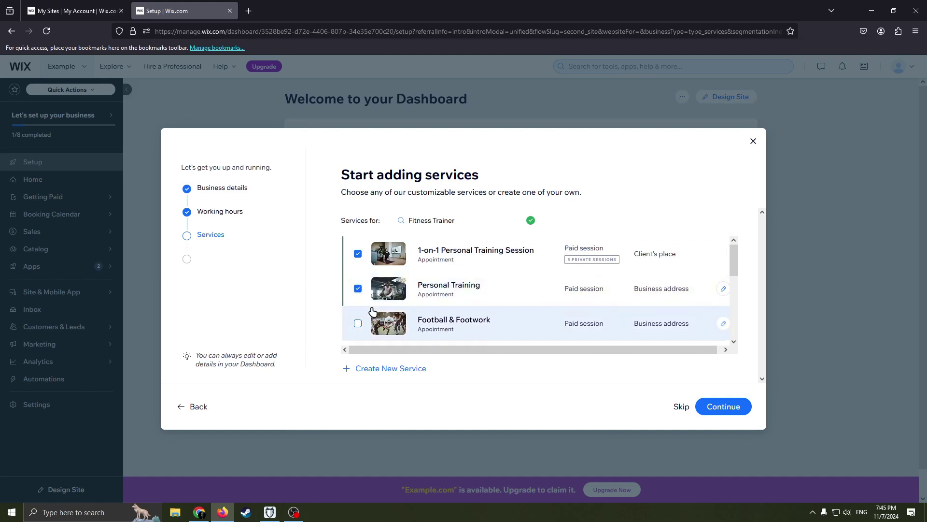
{"action": "left_click", "coordinate": [358, 322]}
{"action": "scroll", "coordinate": [365, 319], "scroll_direction": "down", "scroll_amount": 2}
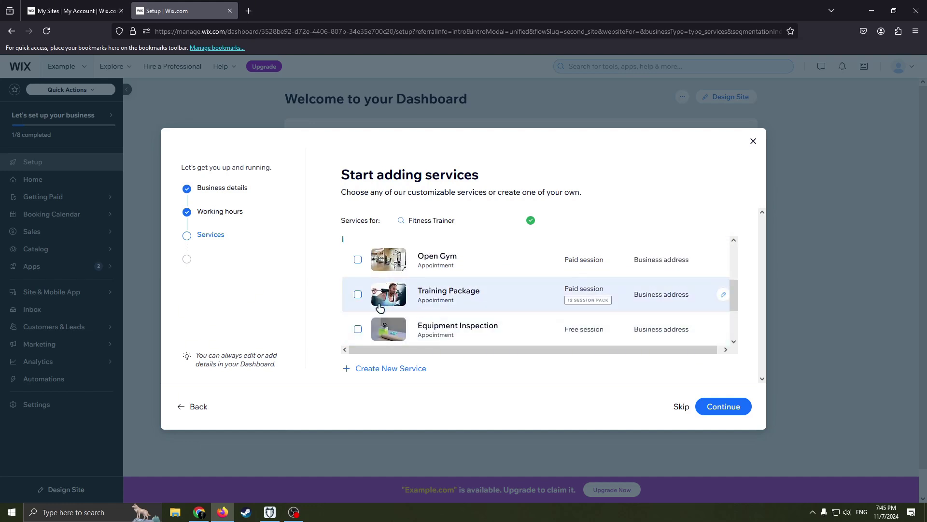
{"action": "left_click", "coordinate": [358, 258]}
{"action": "scroll", "coordinate": [360, 299], "scroll_direction": "up", "scroll_amount": 2}
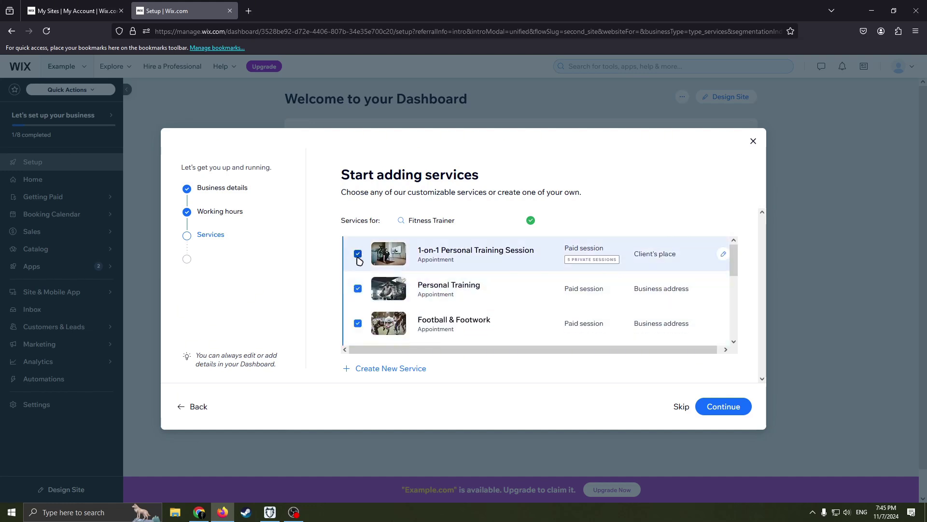
{"action": "left_click", "coordinate": [739, 409]}
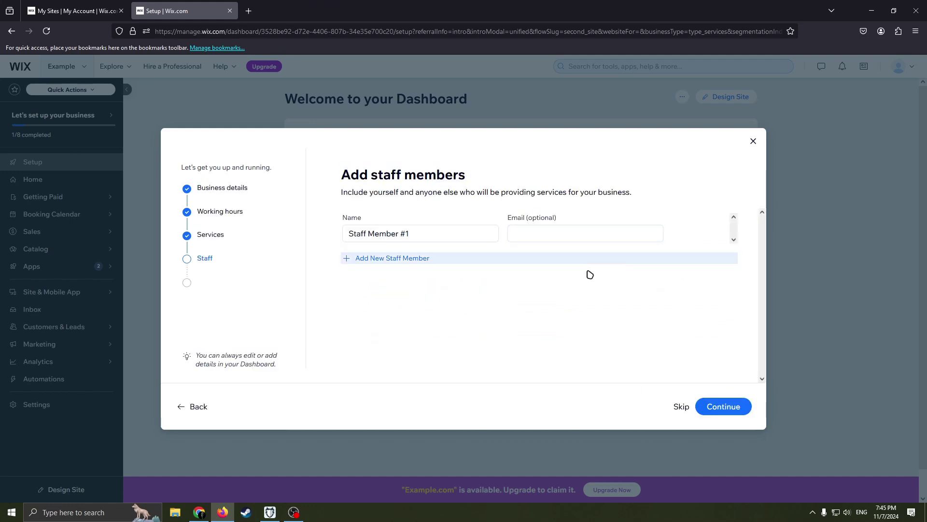
Step: Skip the staff members and useful tools stages, and continue to the site's dashboard
{"action": "left_click", "coordinate": [681, 405]}
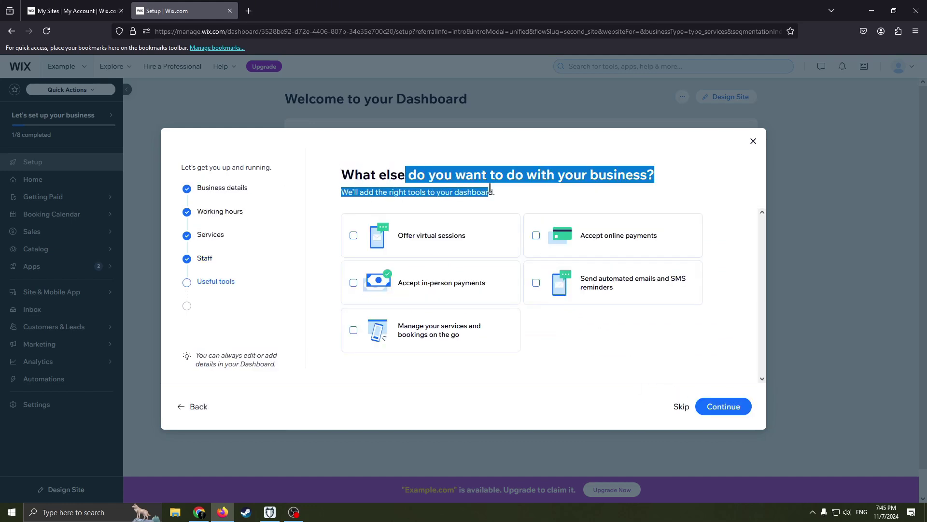
{"action": "left_click_drag", "start_coordinate": [363, 175], "coordinate": [517, 192]}
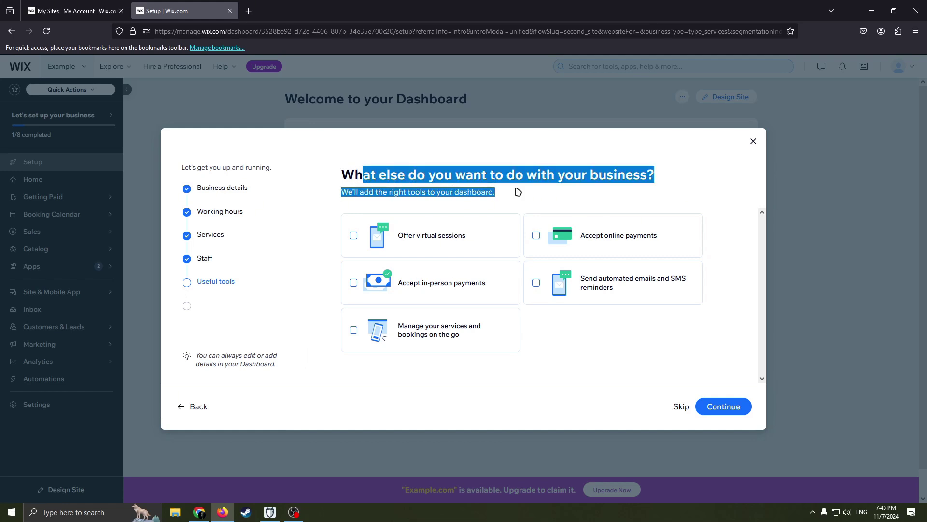
{"action": "left_click", "coordinate": [442, 183]}
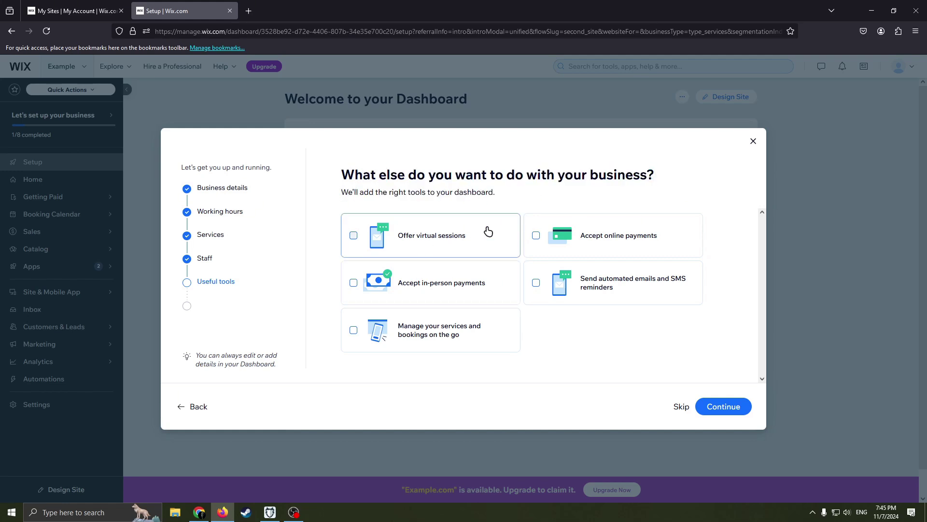
{"action": "left_click_drag", "start_coordinate": [421, 192], "coordinate": [341, 192]}
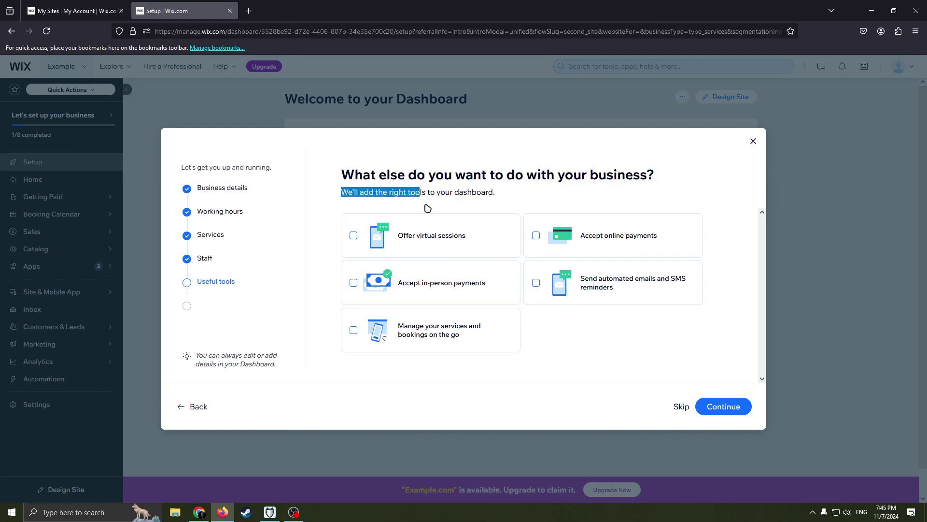
{"action": "left_click", "coordinate": [458, 205]}
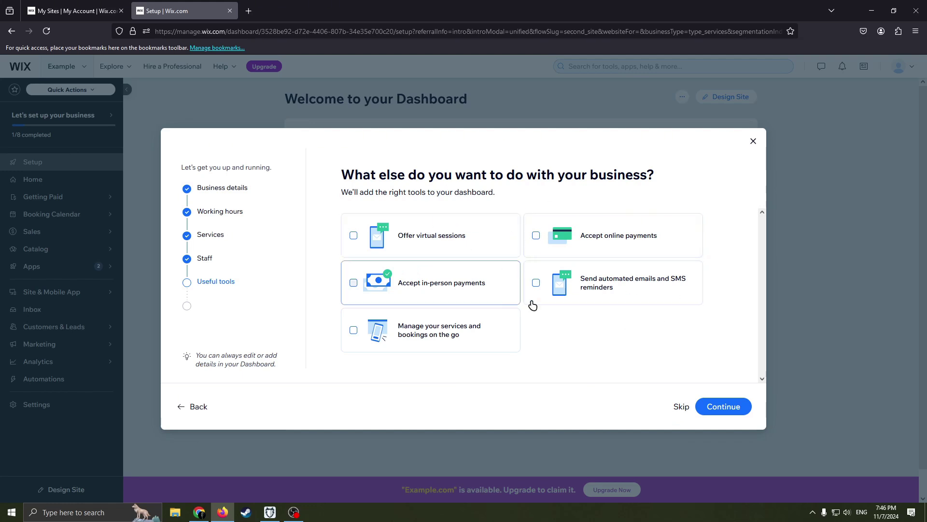
{"action": "left_click", "coordinate": [679, 406]}
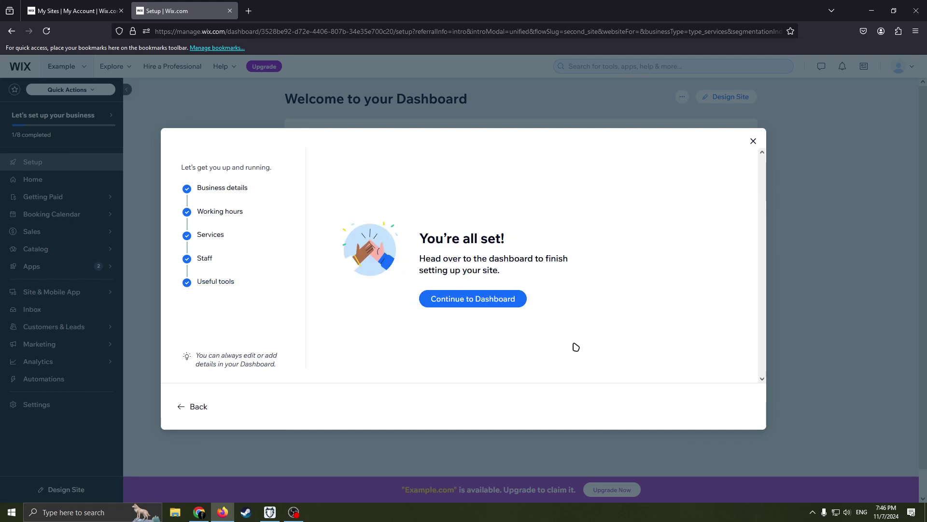
{"action": "left_click", "coordinate": [501, 299]}
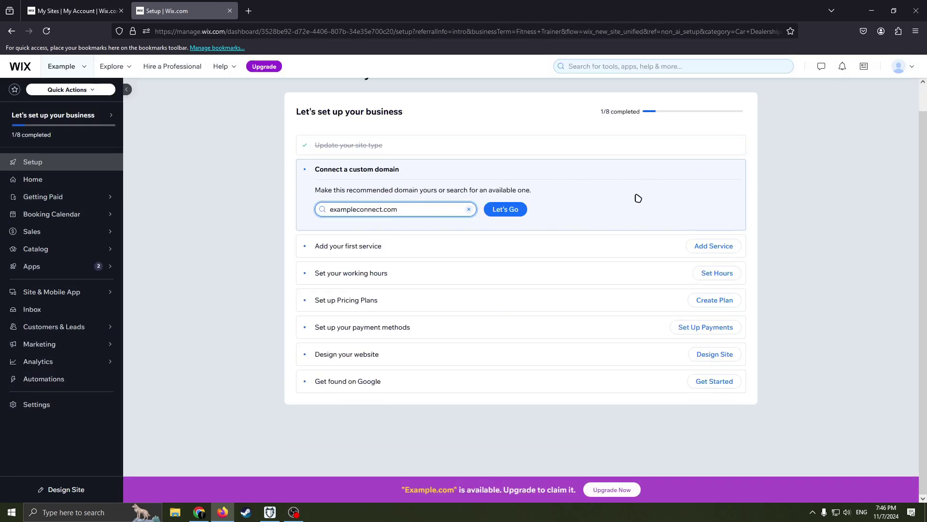
{"action": "scroll", "coordinate": [638, 198], "scroll_direction": "up", "scroll_amount": 1}
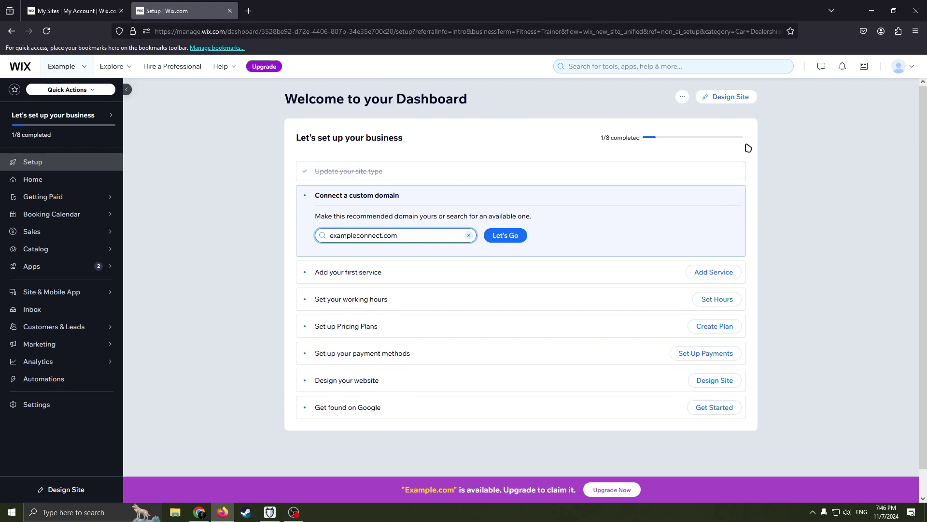
{"action": "left_click_drag", "start_coordinate": [617, 138], "coordinate": [694, 144]}
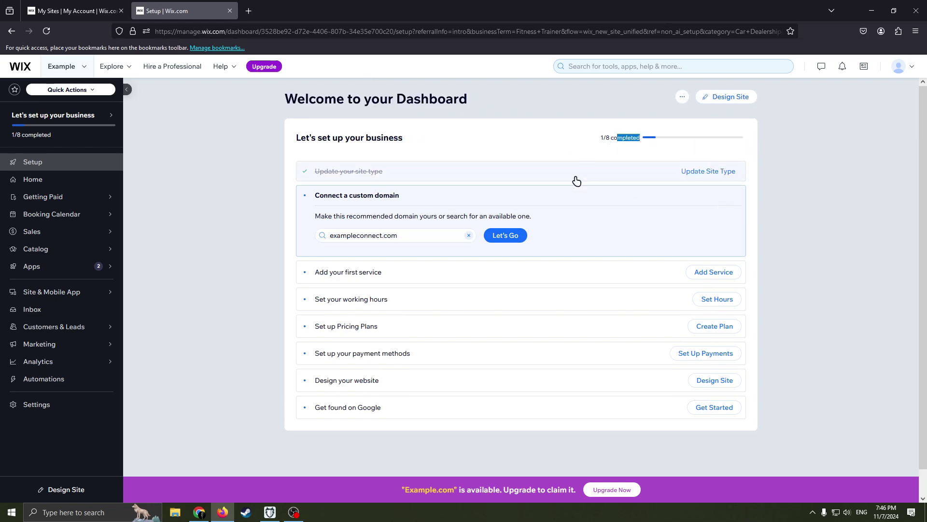
Step: Look through the business setup checklist on the dashboard
{"action": "scroll", "coordinate": [565, 210], "scroll_direction": "down", "scroll_amount": 1}
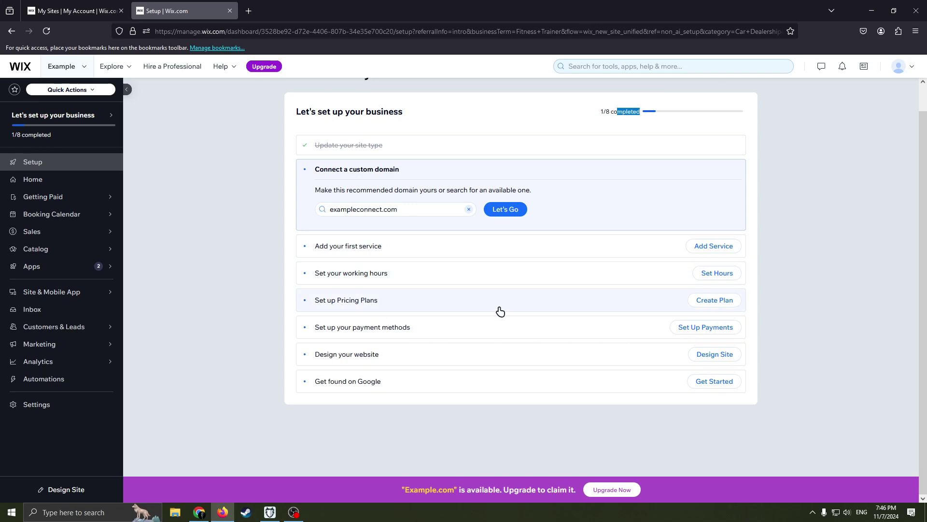
{"action": "scroll", "coordinate": [514, 309], "scroll_direction": "up", "scroll_amount": 1}
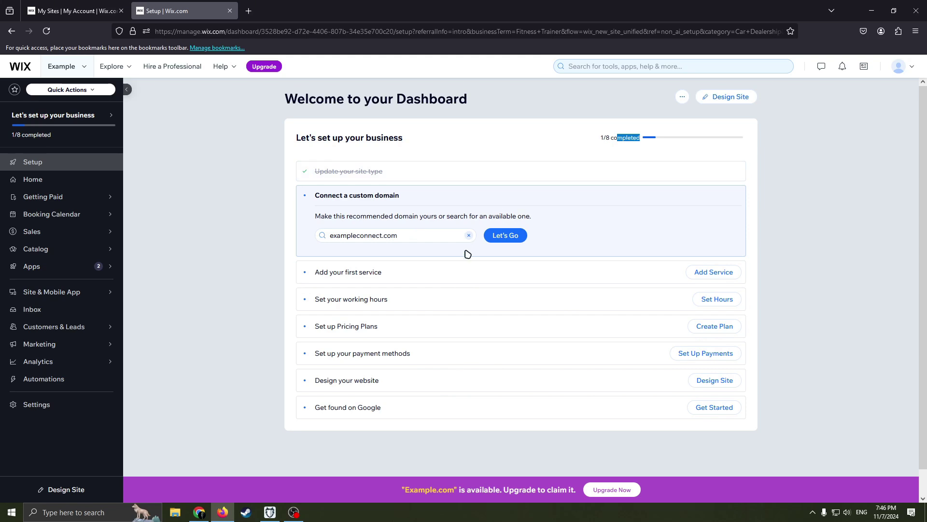
{"action": "scroll", "coordinate": [556, 301], "scroll_direction": "down", "scroll_amount": 1}
{"action": "scroll", "coordinate": [556, 302], "scroll_direction": "up", "scroll_amount": 1}
{"action": "left_click_drag", "start_coordinate": [410, 199], "coordinate": [316, 196]}
{"action": "left_click", "coordinate": [424, 272]}
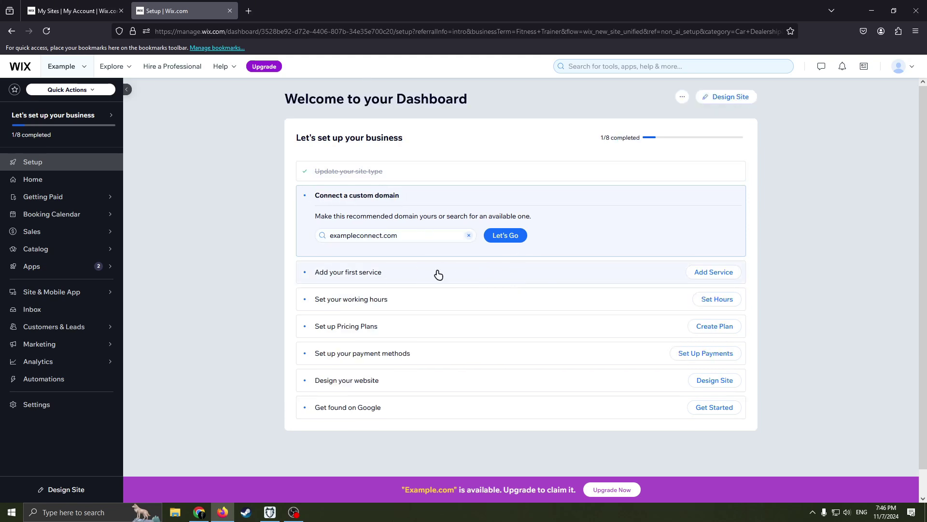
{"action": "scroll", "coordinate": [411, 290], "scroll_direction": "down", "scroll_amount": 1}
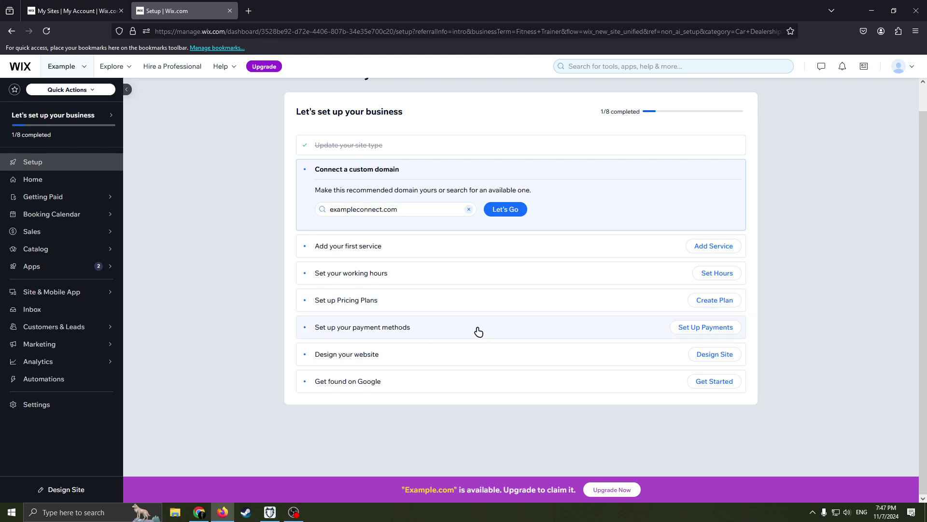
Step: Start designing the website from the setup checklist, choosing to customize a template
{"action": "left_click", "coordinate": [715, 355]}
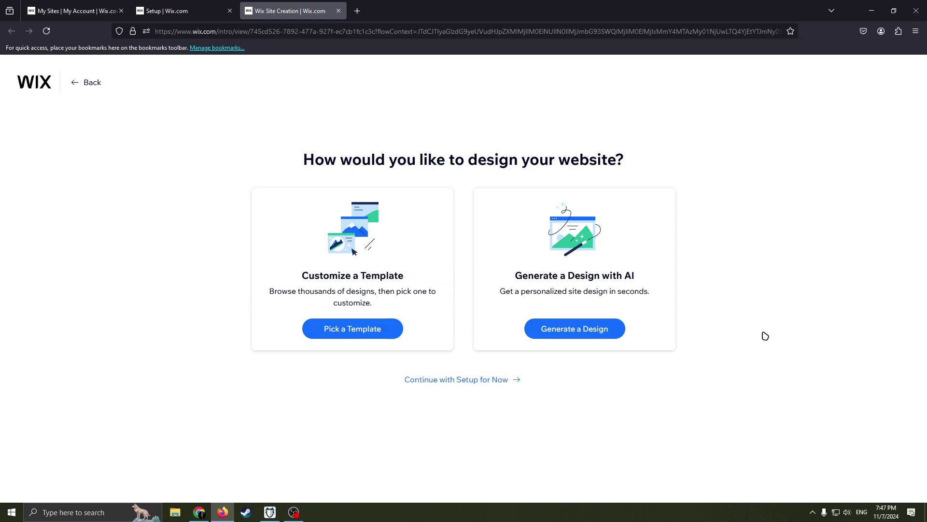
{"action": "left_click_drag", "start_coordinate": [544, 275], "coordinate": [665, 283]}
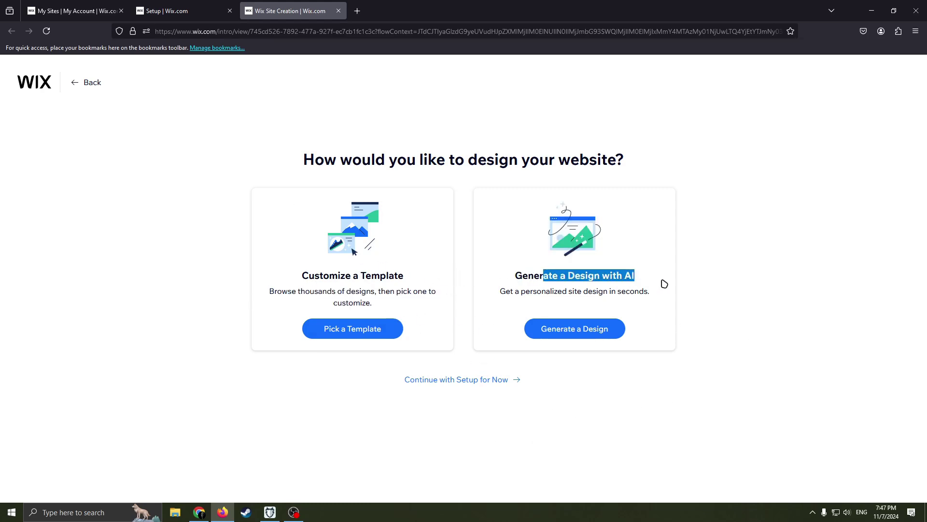
{"action": "left_click", "coordinate": [594, 278]}
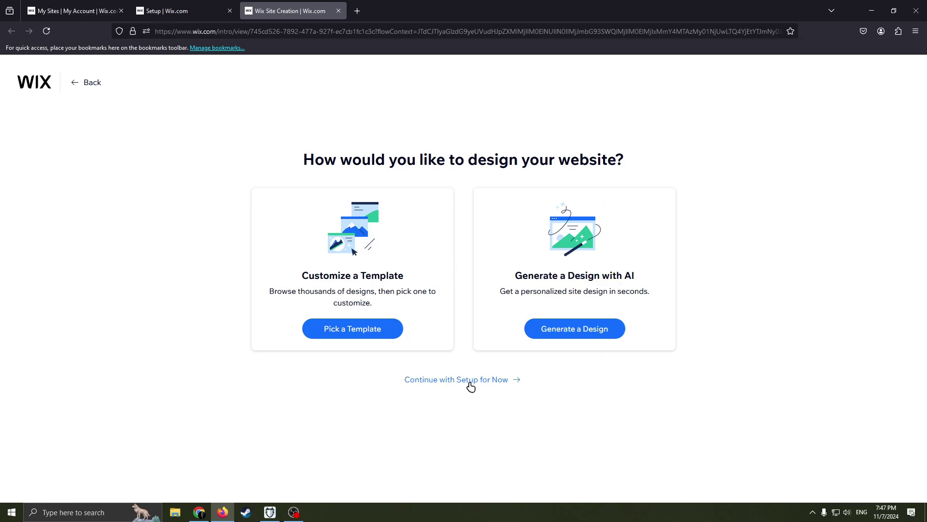
{"action": "left_click", "coordinate": [353, 328]}
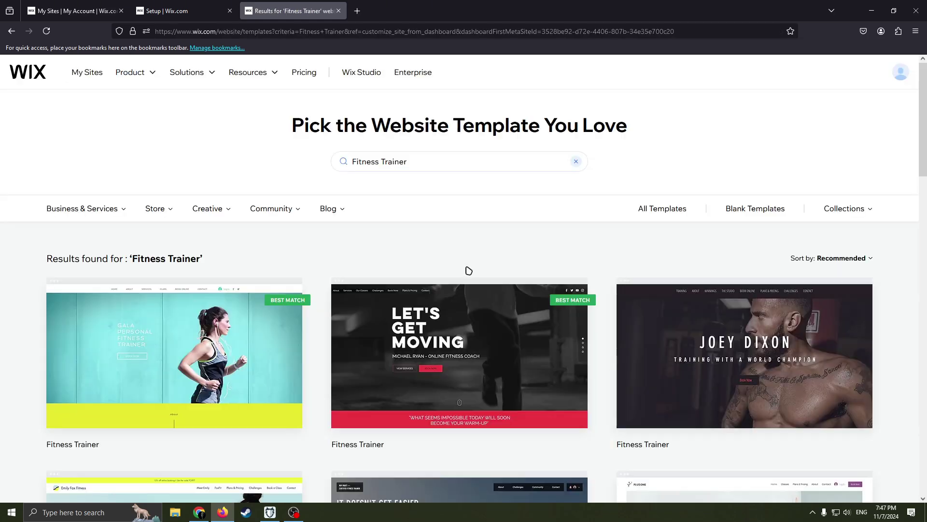
Step: Browse the Fitness Trainer templates, open the "Let's Get Moving" template for editing, and dismiss the AI content form
{"action": "scroll", "coordinate": [471, 280], "scroll_direction": "down", "scroll_amount": 2}
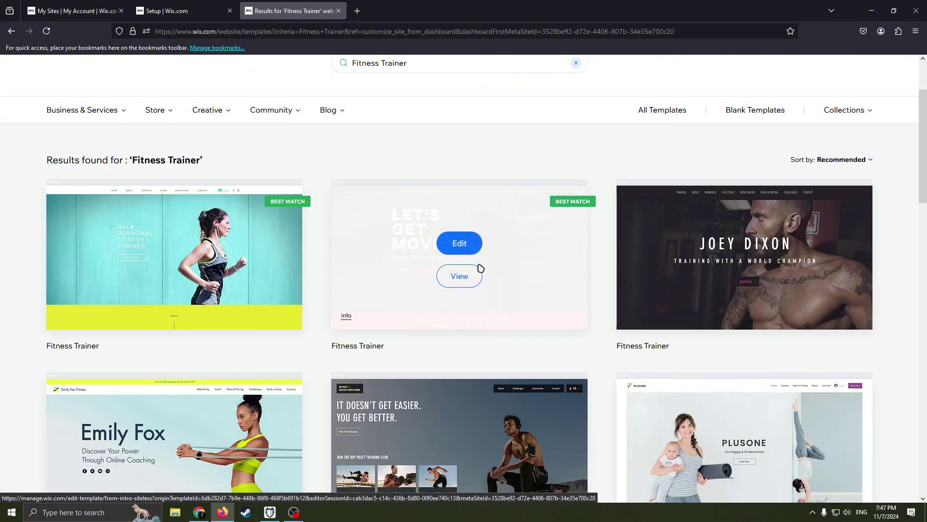
{"action": "scroll", "coordinate": [628, 312], "scroll_direction": "down", "scroll_amount": 2}
{"action": "scroll", "coordinate": [628, 312], "scroll_direction": "up", "scroll_amount": 1}
{"action": "scroll", "coordinate": [615, 296], "scroll_direction": "down", "scroll_amount": 2}
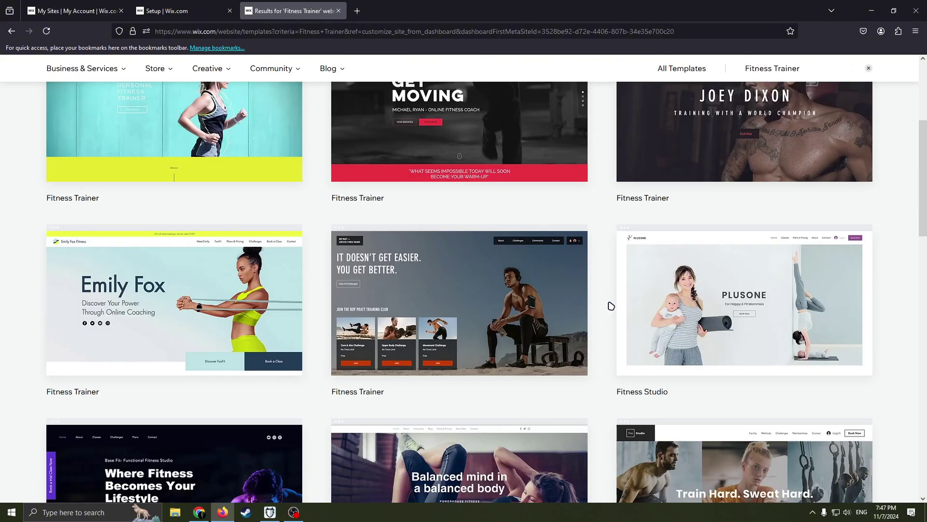
{"action": "scroll", "coordinate": [520, 335], "scroll_direction": "up", "scroll_amount": 5}
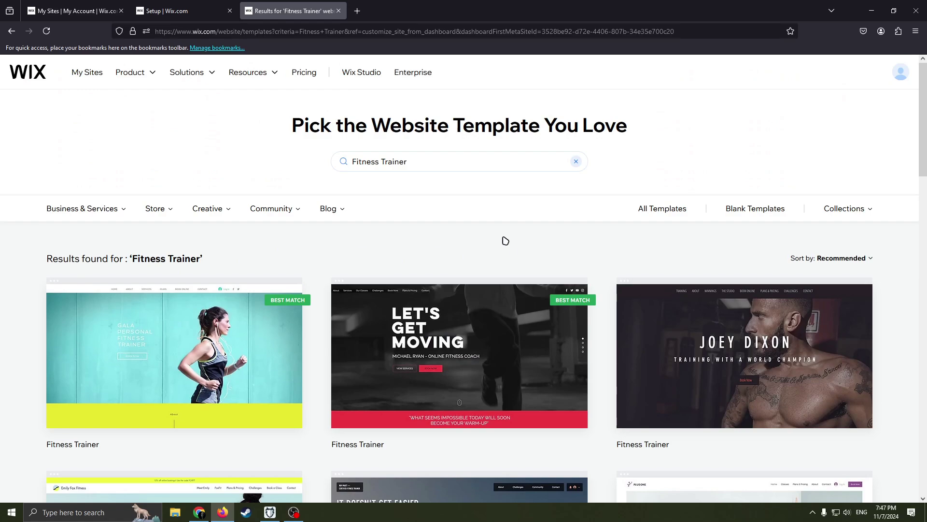
{"action": "scroll", "coordinate": [505, 240], "scroll_direction": "down", "scroll_amount": 3}
{"action": "scroll", "coordinate": [418, 307], "scroll_direction": "down", "scroll_amount": 2}
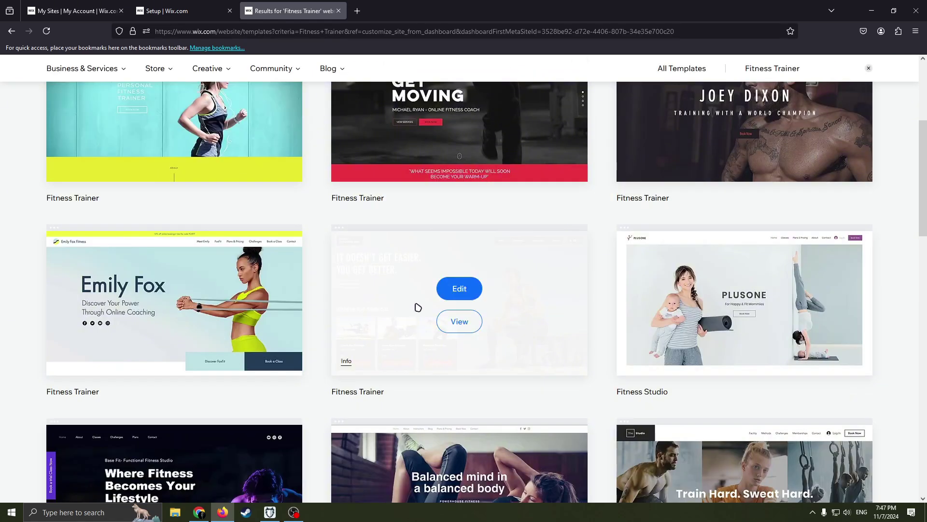
{"action": "scroll", "coordinate": [340, 280], "scroll_direction": "up", "scroll_amount": 2}
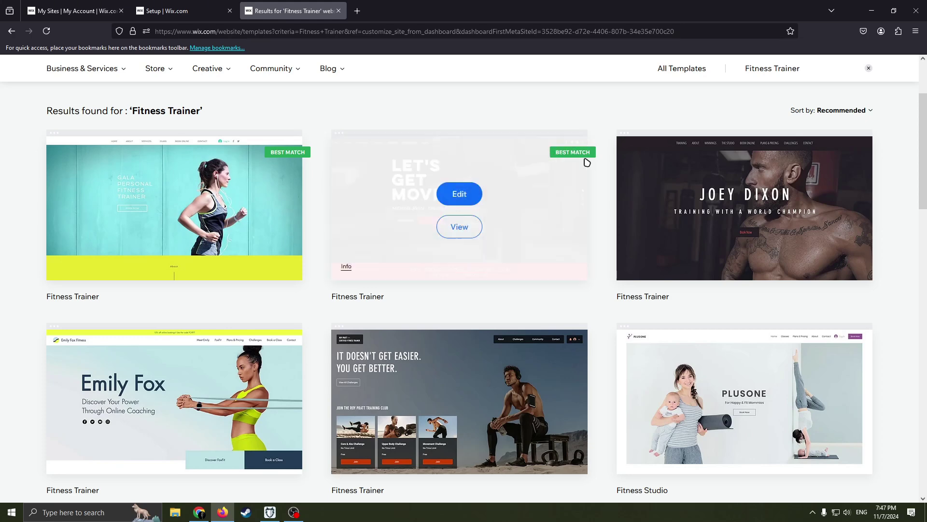
{"action": "left_click", "coordinate": [451, 196]}
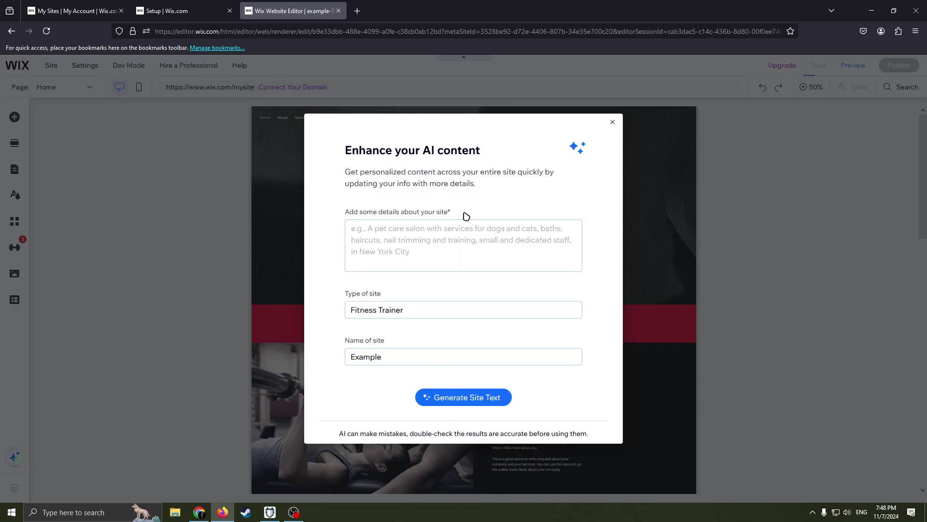
{"action": "left_click", "coordinate": [614, 124]}
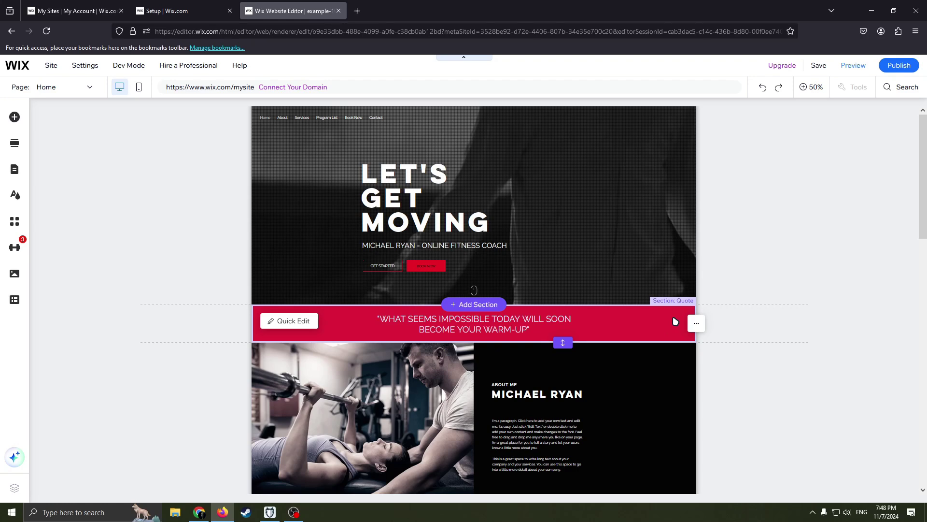
Step: Look through the list of site, bookings, members area and program pages
{"action": "left_click", "coordinate": [75, 93]}
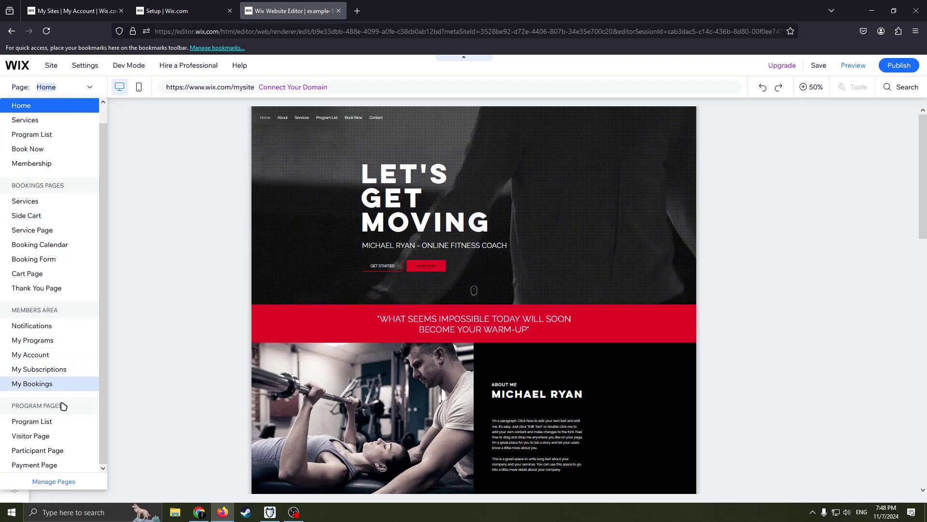
{"action": "scroll", "coordinate": [68, 256], "scroll_direction": "up", "scroll_amount": 1}
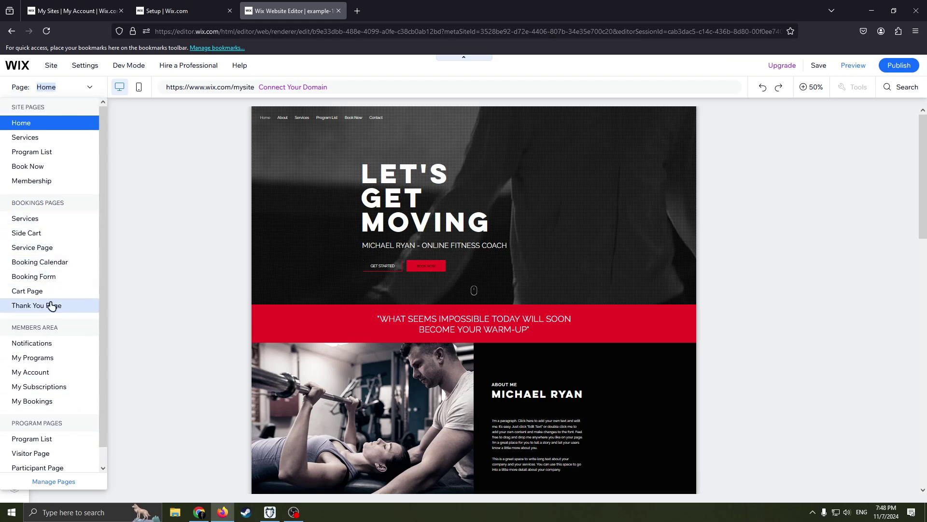
{"action": "scroll", "coordinate": [68, 302], "scroll_direction": "down", "scroll_amount": 1}
{"action": "scroll", "coordinate": [50, 182], "scroll_direction": "up", "scroll_amount": 1}
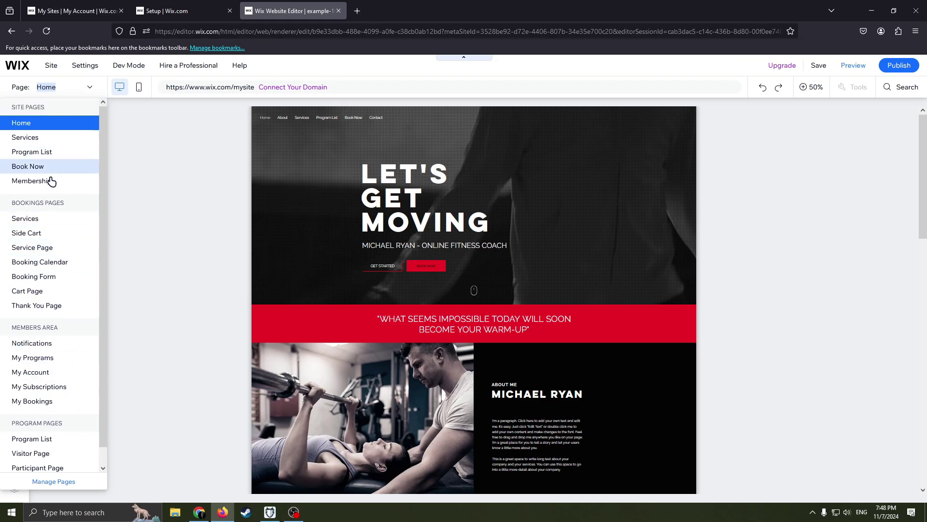
{"action": "scroll", "coordinate": [74, 458], "scroll_direction": "down", "scroll_amount": 1}
Step: Examine the site menu and the Home page's options in the page manager, and look at the elements available to add
{"action": "left_click", "coordinate": [49, 482]}
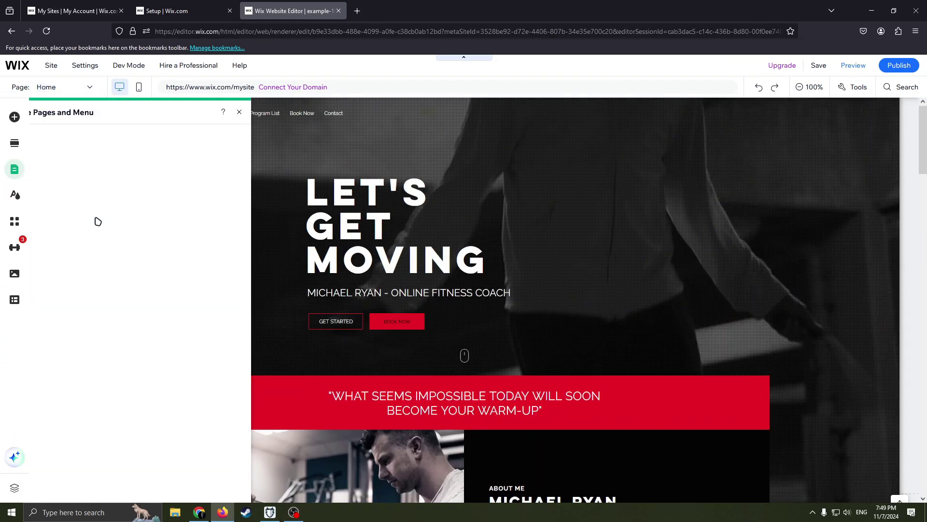
{"action": "left_click_drag", "start_coordinate": [199, 157], "coordinate": [199, 160]}
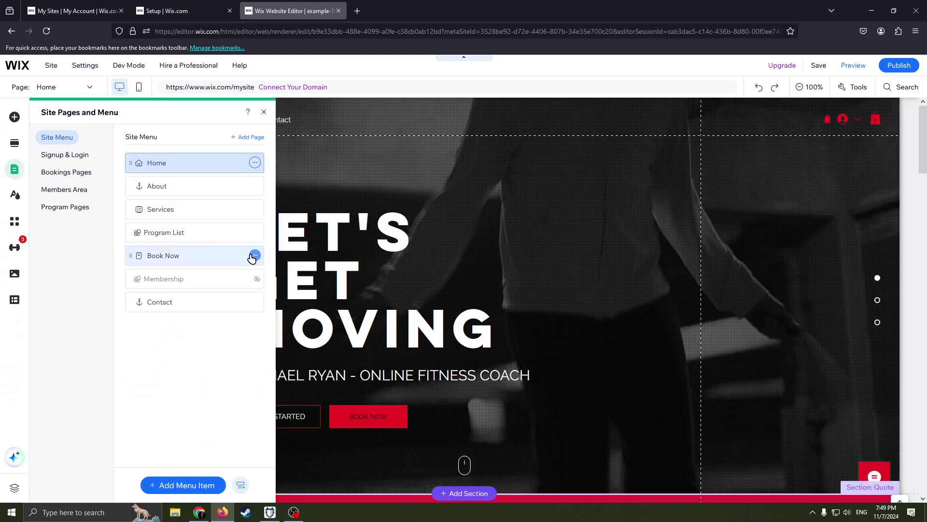
{"action": "left_click", "coordinate": [256, 163]}
{"action": "left_click", "coordinate": [216, 340]}
{"action": "left_click_drag", "start_coordinate": [233, 240], "coordinate": [241, 155]}
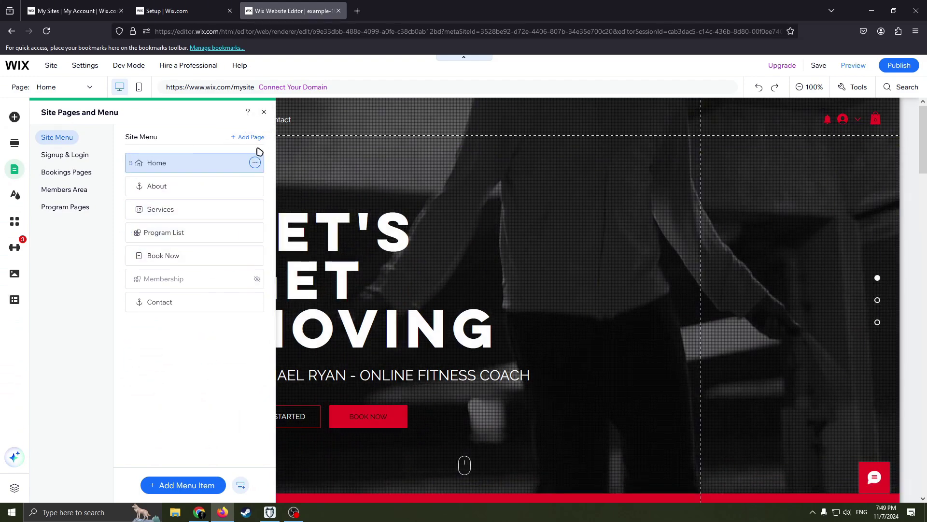
{"action": "left_click", "coordinate": [263, 112]}
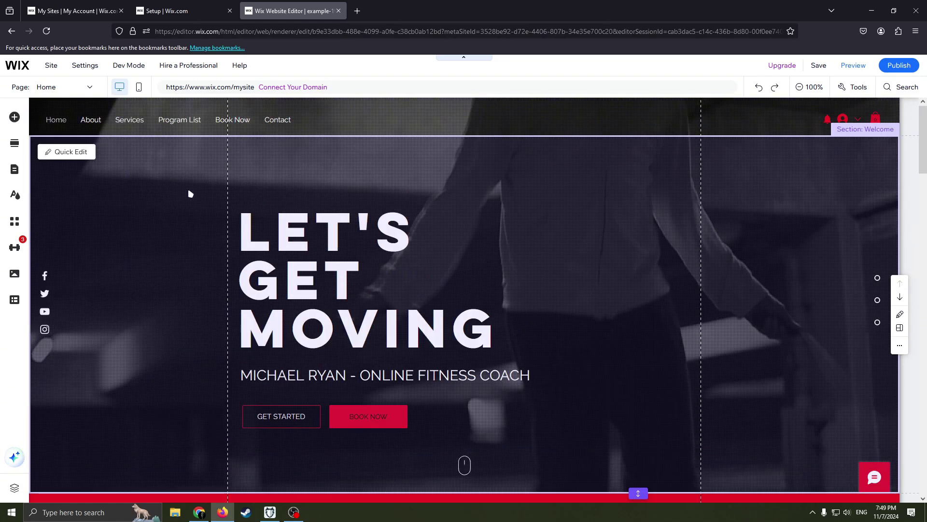
{"action": "left_click", "coordinate": [15, 117]}
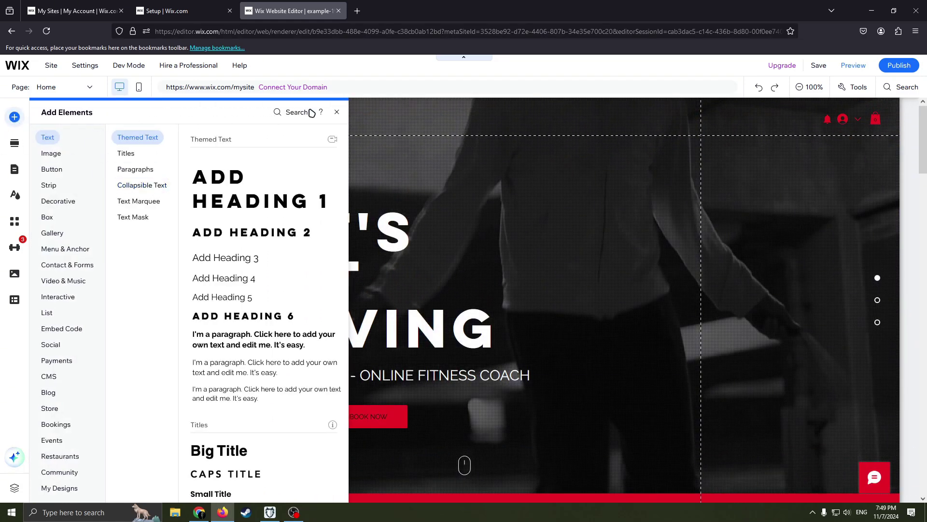
{"action": "left_click", "coordinate": [337, 112]}
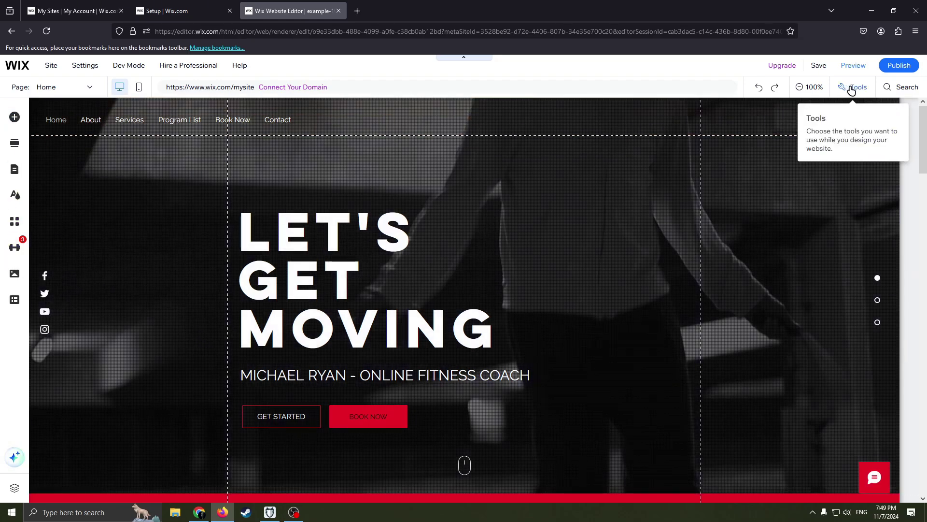
Step: Zoom the home page out to 50% and look through all of its sections
{"action": "left_click", "coordinate": [801, 91]}
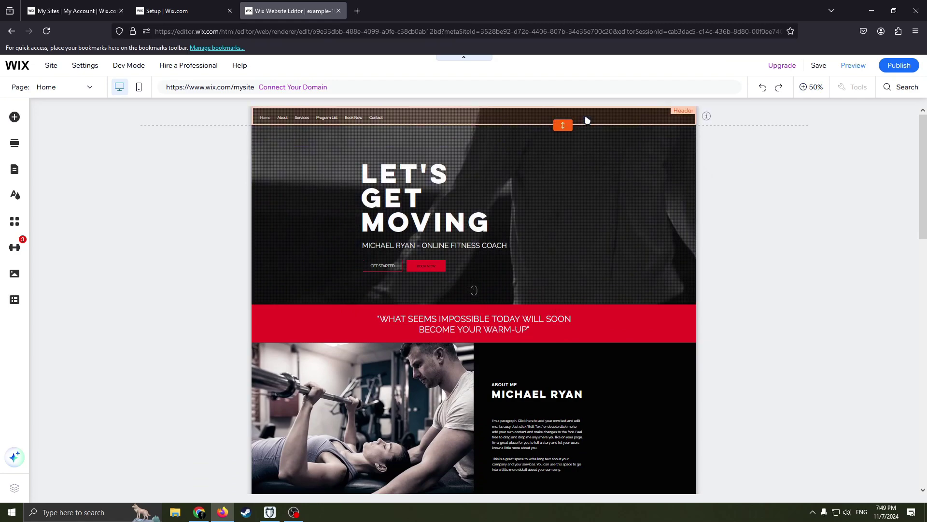
{"action": "scroll", "coordinate": [611, 284], "scroll_direction": "down", "scroll_amount": 3}
{"action": "scroll", "coordinate": [573, 280], "scroll_direction": "up", "scroll_amount": 3}
{"action": "scroll", "coordinate": [607, 256], "scroll_direction": "down", "scroll_amount": 10}
{"action": "scroll", "coordinate": [521, 425], "scroll_direction": "up", "scroll_amount": 10}
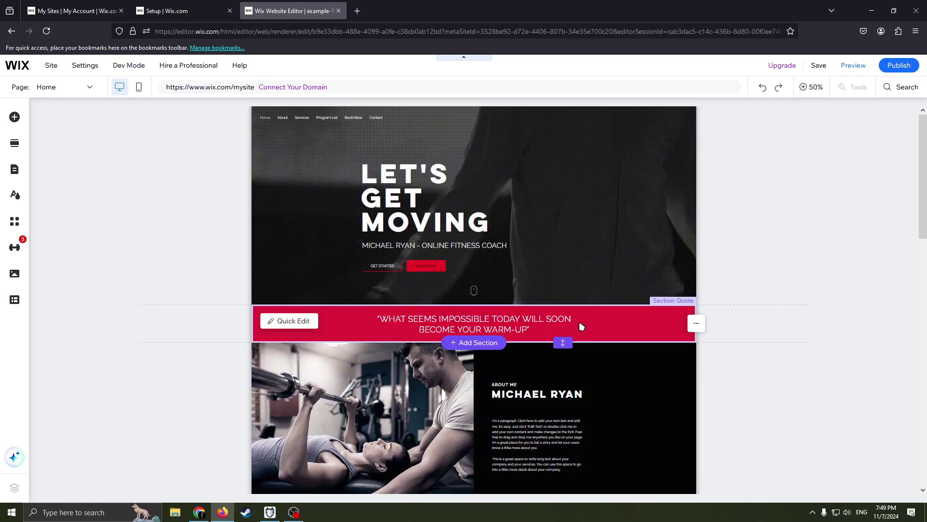
{"action": "scroll", "coordinate": [599, 299], "scroll_direction": "down", "scroll_amount": 5}
{"action": "scroll", "coordinate": [596, 309], "scroll_direction": "up", "scroll_amount": 5}
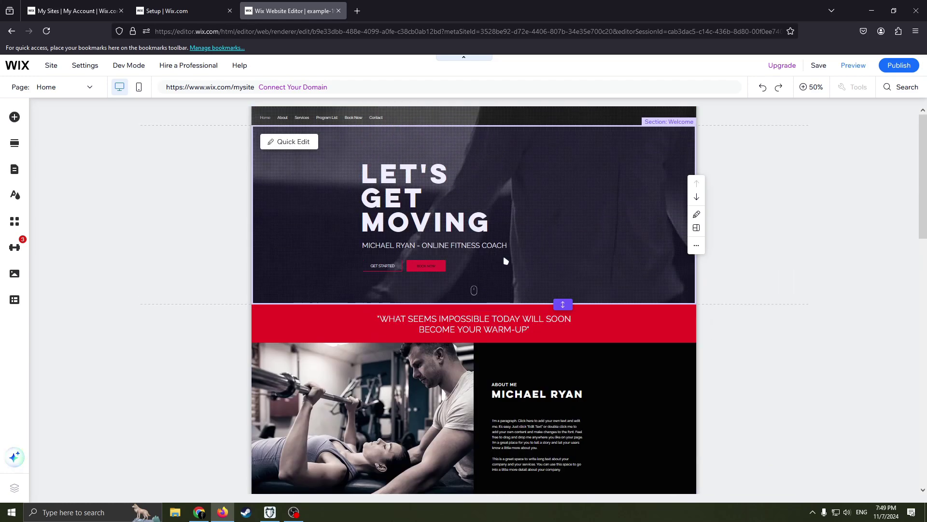
{"action": "scroll", "coordinate": [546, 299], "scroll_direction": "down", "scroll_amount": 2}
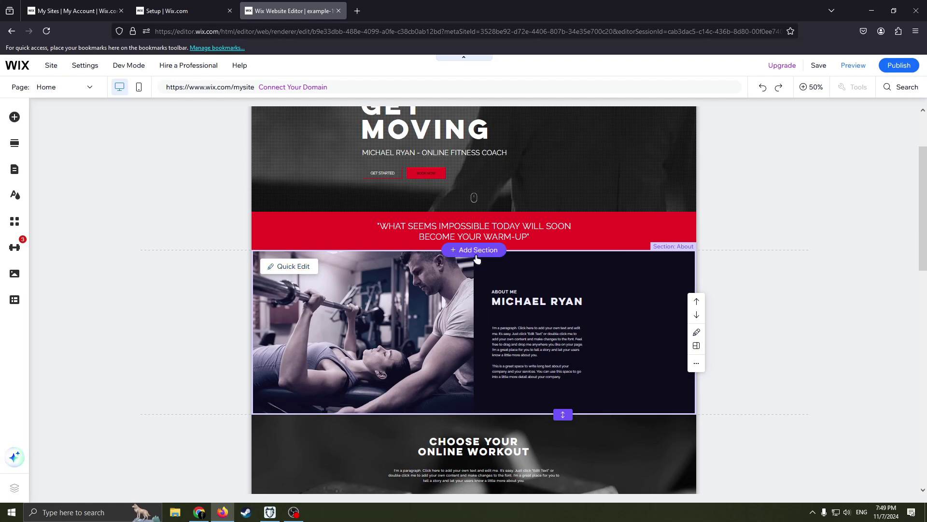
Step: Look at the actions available for the About section, and return to the 100% view on it
{"action": "left_click_drag", "start_coordinate": [561, 415], "coordinate": [578, 394]}
{"action": "right_click", "coordinate": [479, 334]}
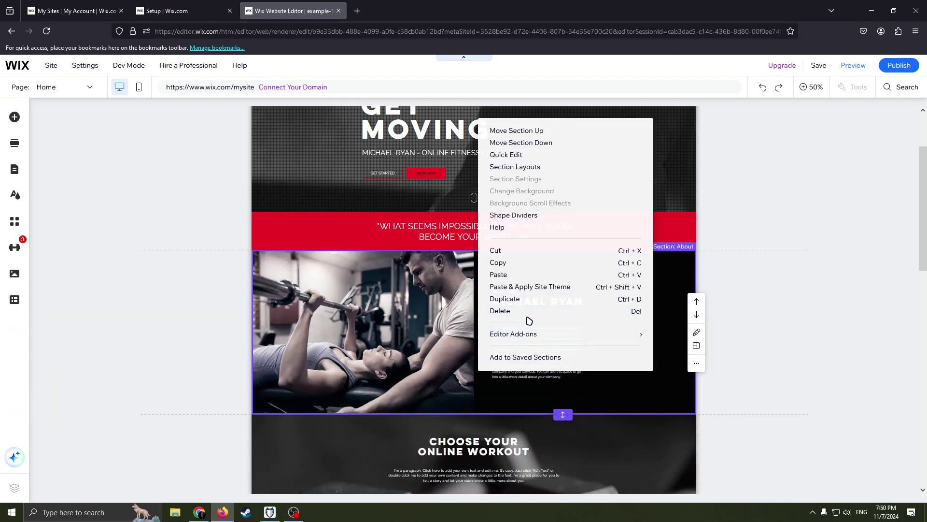
{"action": "left_click", "coordinate": [445, 323]}
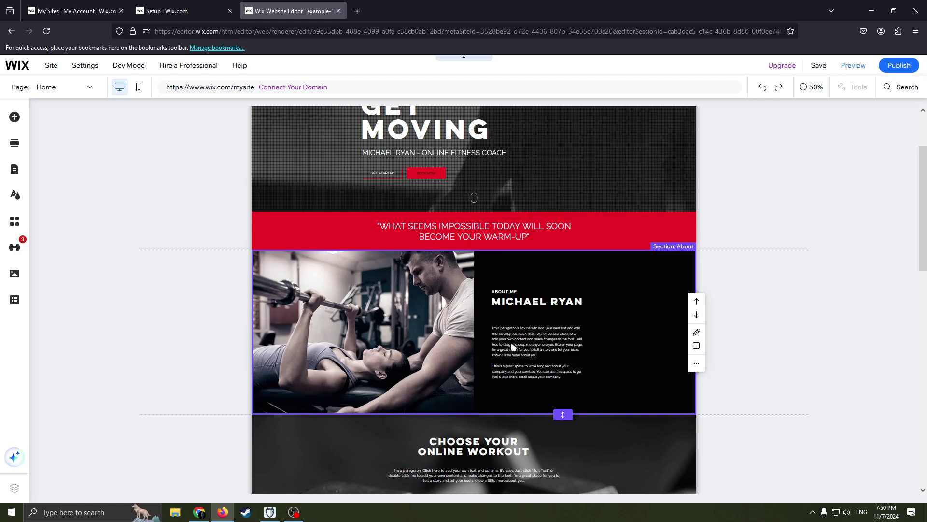
{"action": "left_click", "coordinate": [450, 327]}
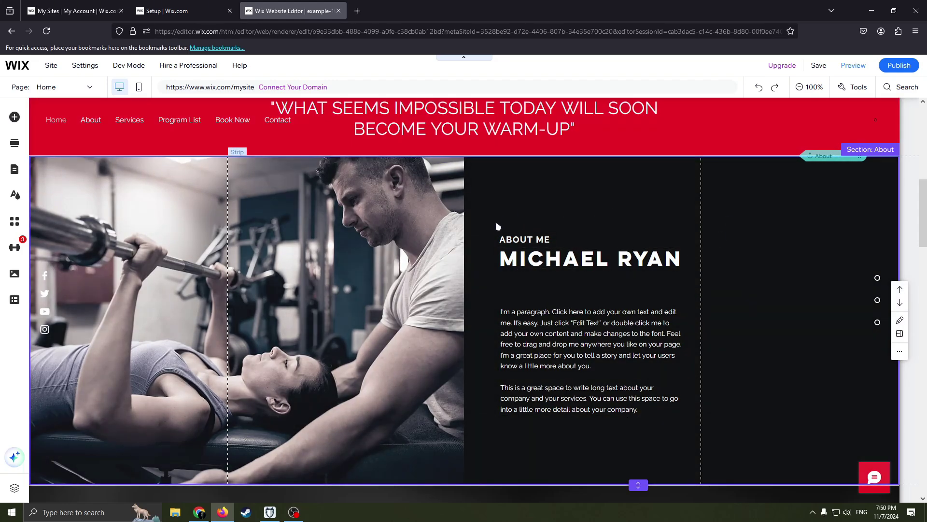
Step: Check which elements of the About section can be selected, and open the trainer's name heading for text editing
{"action": "left_click_drag", "start_coordinate": [486, 218], "coordinate": [680, 424]}
{"action": "left_click", "coordinate": [685, 203]}
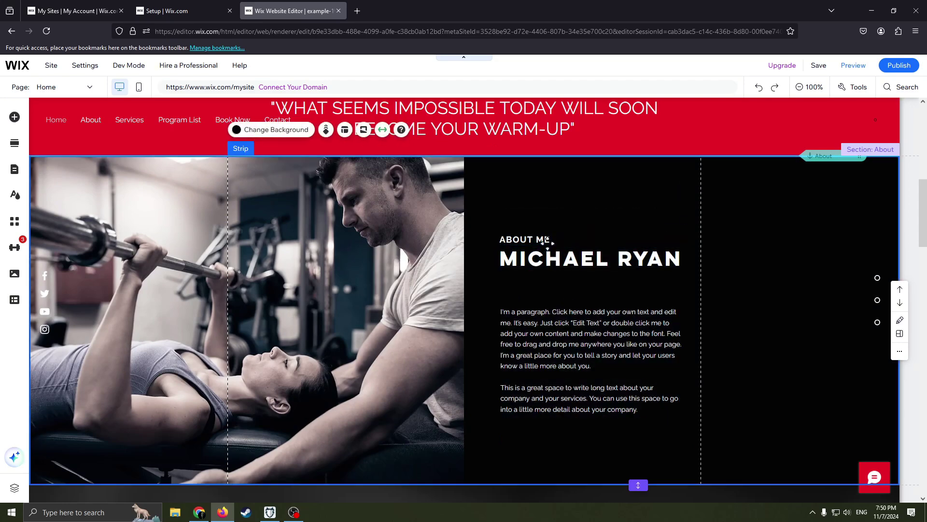
{"action": "double_click", "coordinate": [527, 240]}
{"action": "double_click", "coordinate": [575, 256]}
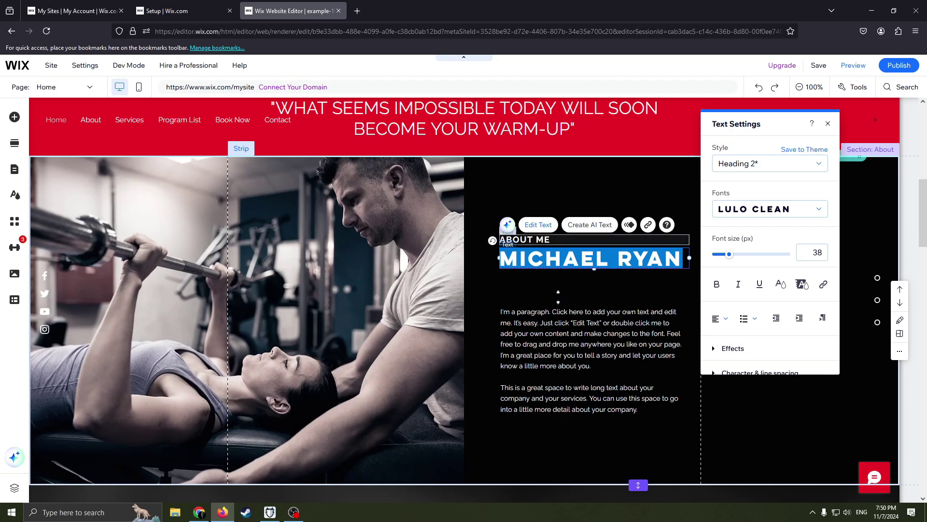
Step: Look at the text settings of the paragraph under the trainer's name in the About section, and delete that paragraph
{"action": "left_click", "coordinate": [513, 312]}
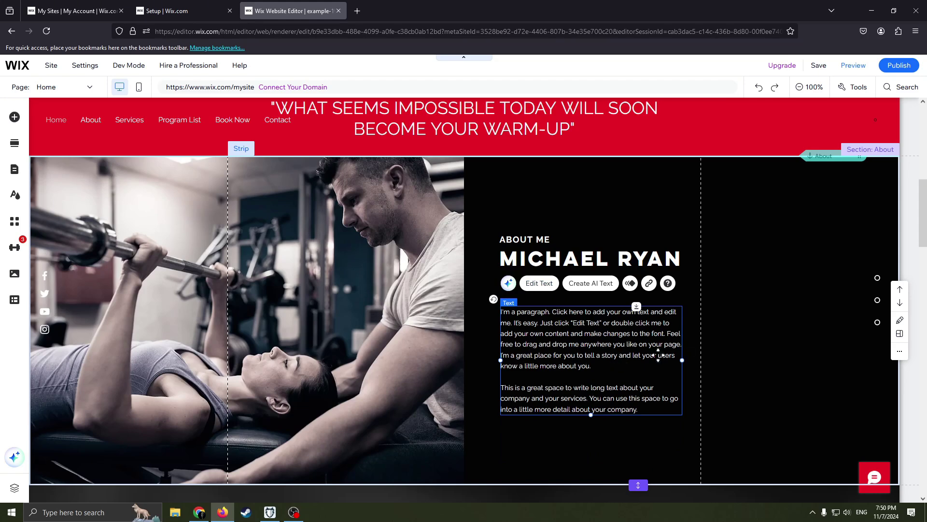
{"action": "double_click", "coordinate": [546, 337]}
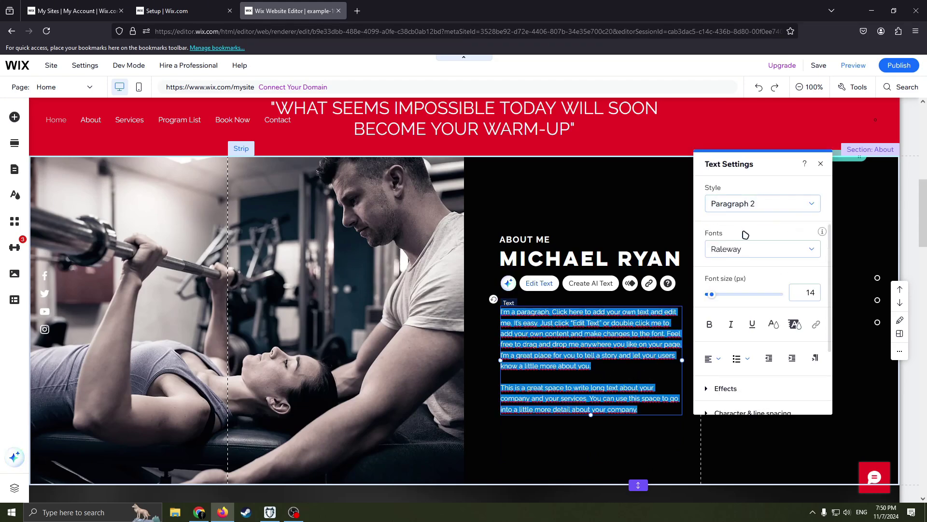
{"action": "left_click", "coordinate": [821, 164]}
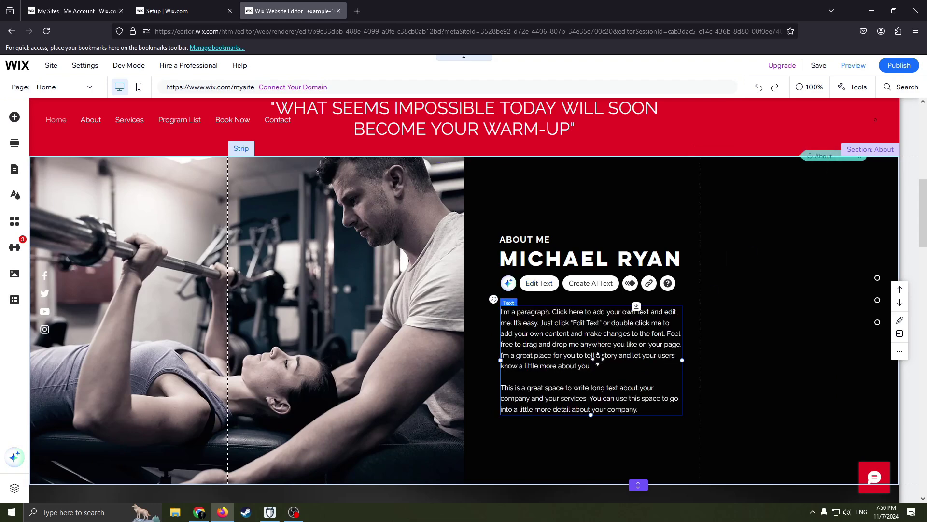
{"action": "right_click", "coordinate": [567, 344]}
{"action": "left_click", "coordinate": [602, 285]}
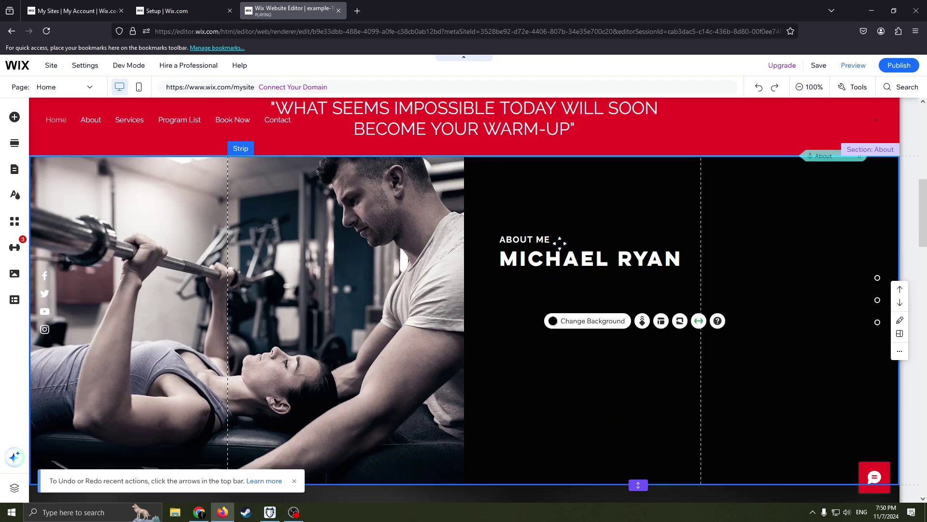
Step: Try "BFYU0S" as the heading under ABOUT ME in place of the trainer's name, and erase the heading's text completely
{"action": "double_click", "coordinate": [548, 258]}
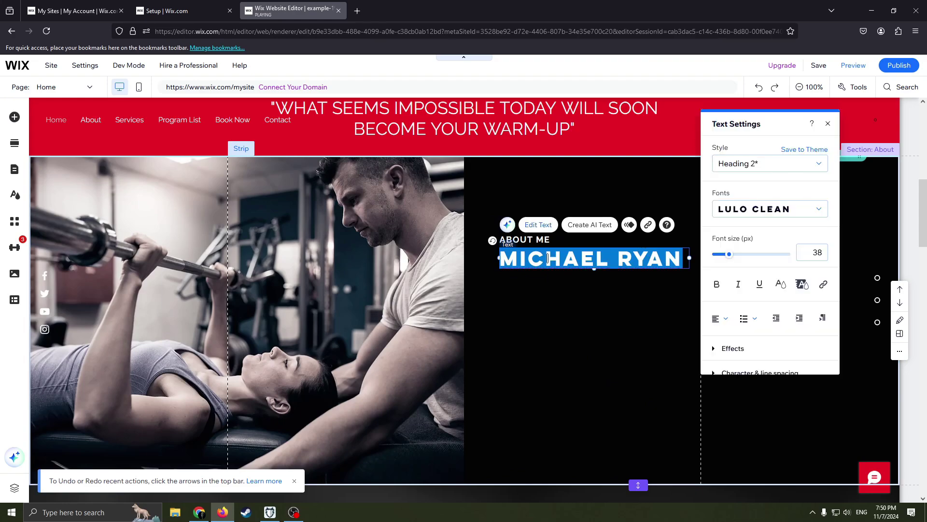
{"action": "key", "text": "BackSpace"}
{"action": "type", "text": "BFYUOS"}
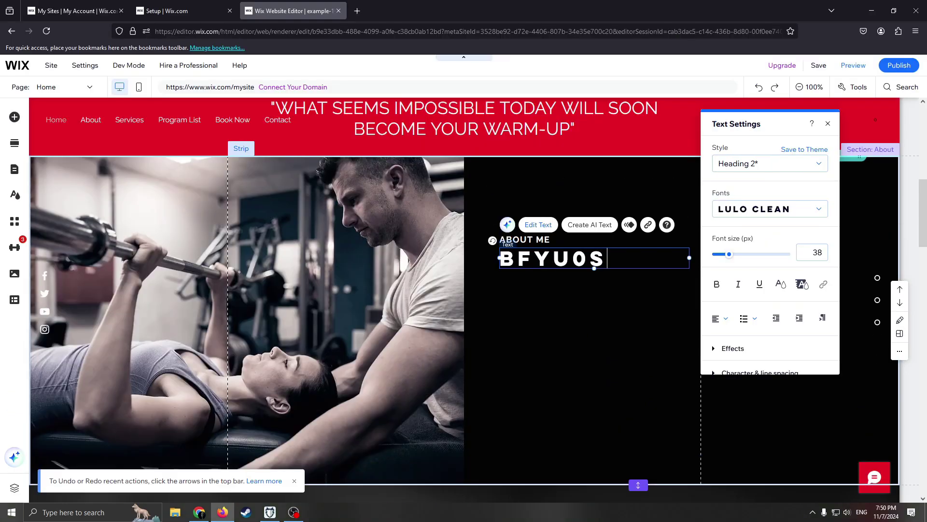
{"action": "key", "text": "BackSpace"}
{"action": "key", "text": "BackSpace"}
{"action": "key", "text": "BackSpace"}
{"action": "key", "text": "BackSpace"}
{"action": "key", "text": "BackSpace"}
{"action": "key", "text": "BackSpace"}
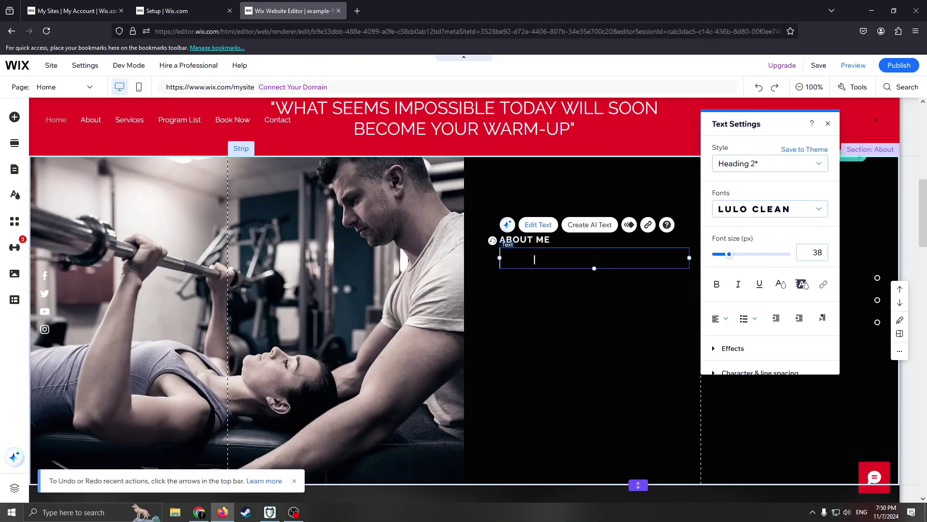
{"action": "left_click", "coordinate": [526, 301]}
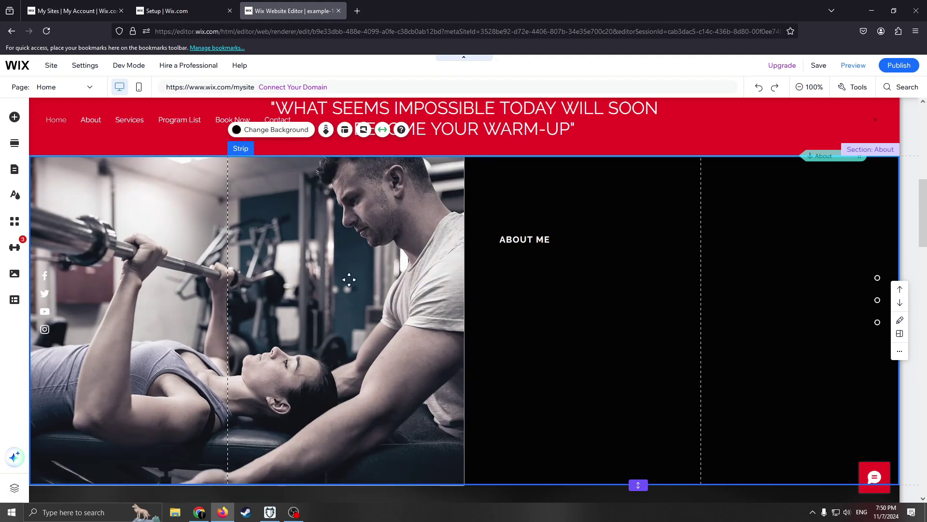
Step: Move the gym photo to the middle of the About section, and delete it
{"action": "scroll", "coordinate": [349, 280], "scroll_direction": "up", "scroll_amount": 4}
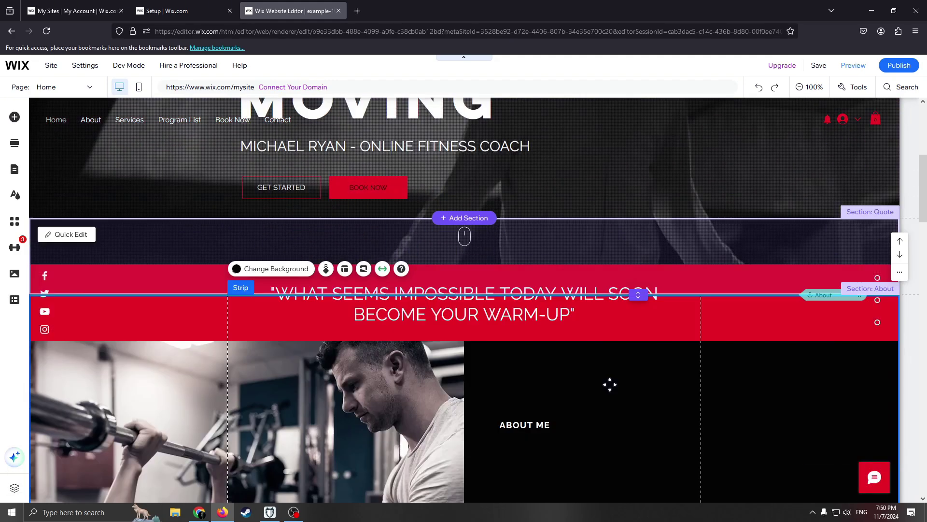
{"action": "scroll", "coordinate": [610, 384], "scroll_direction": "down", "scroll_amount": 3}
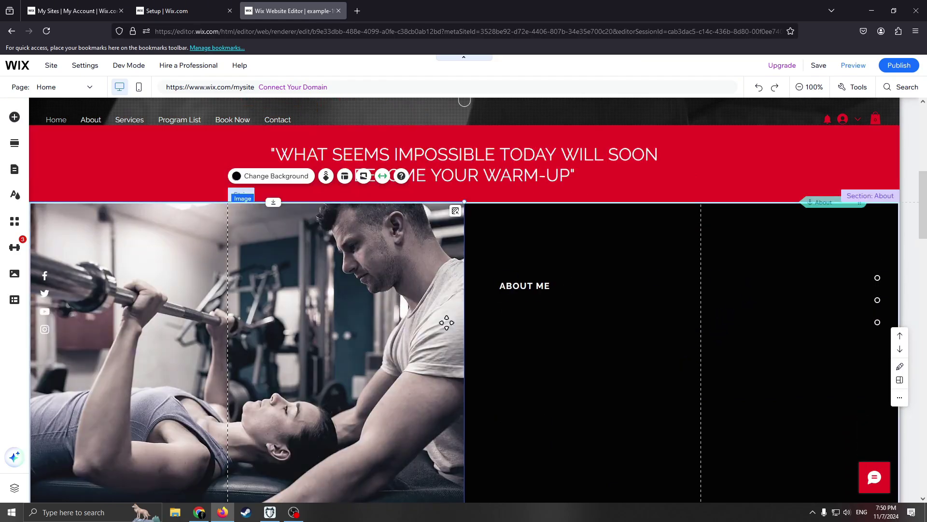
{"action": "left_click_drag", "start_coordinate": [446, 322], "coordinate": [583, 317]}
{"action": "right_click", "coordinate": [583, 317]}
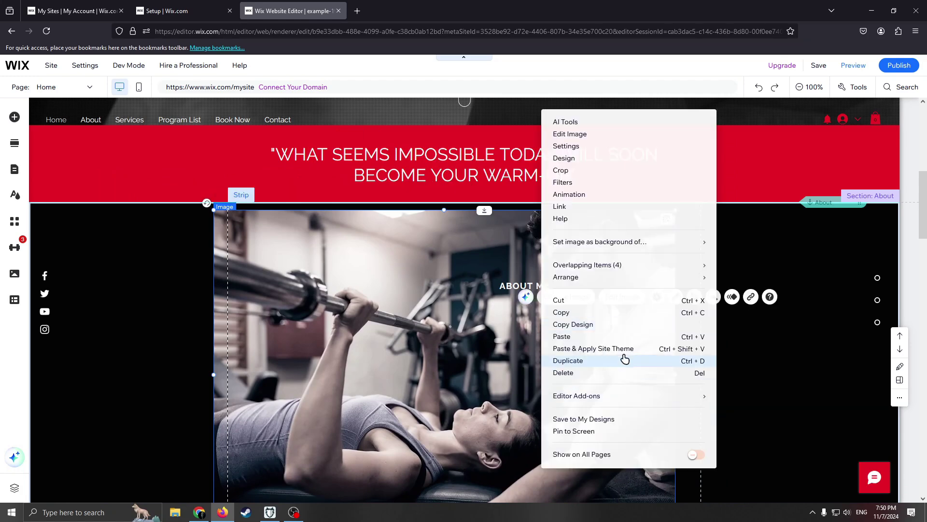
{"action": "left_click", "coordinate": [572, 373]}
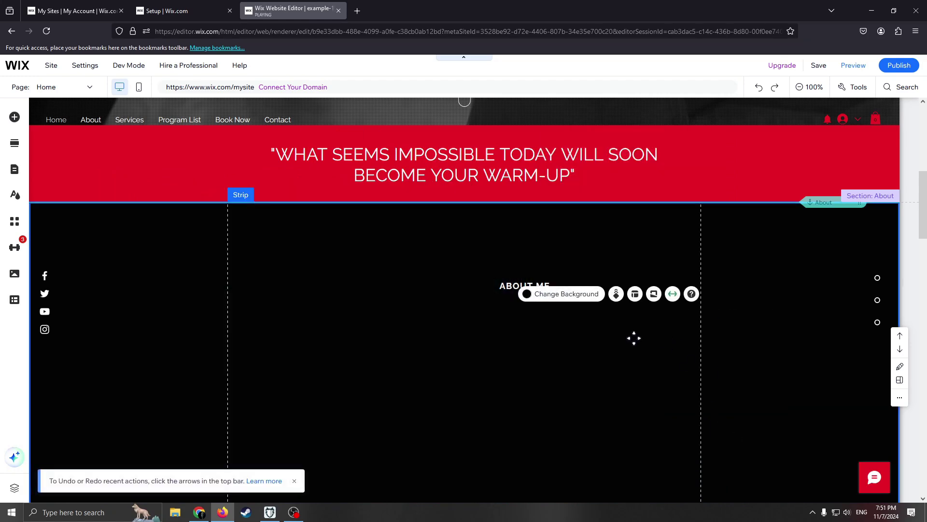
Step: Look through the image elements that can be added, including uploads, the AI Image Creator and the free Wix images
{"action": "left_click", "coordinate": [10, 122]}
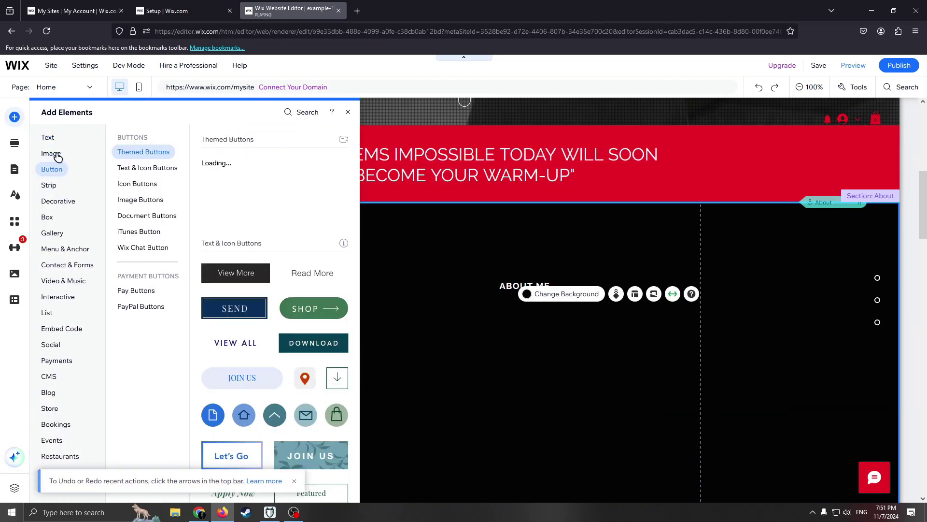
{"action": "left_click", "coordinate": [57, 158]}
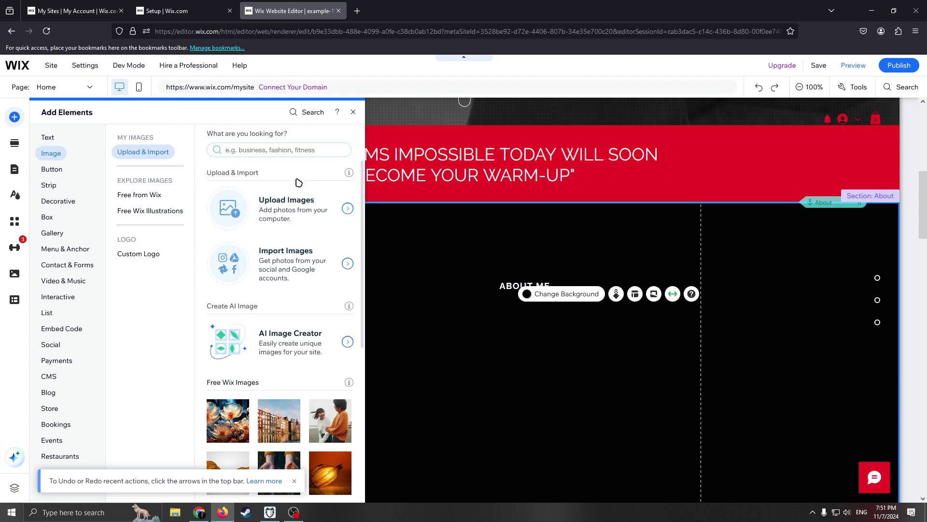
{"action": "scroll", "coordinate": [307, 227], "scroll_direction": "down", "scroll_amount": 1}
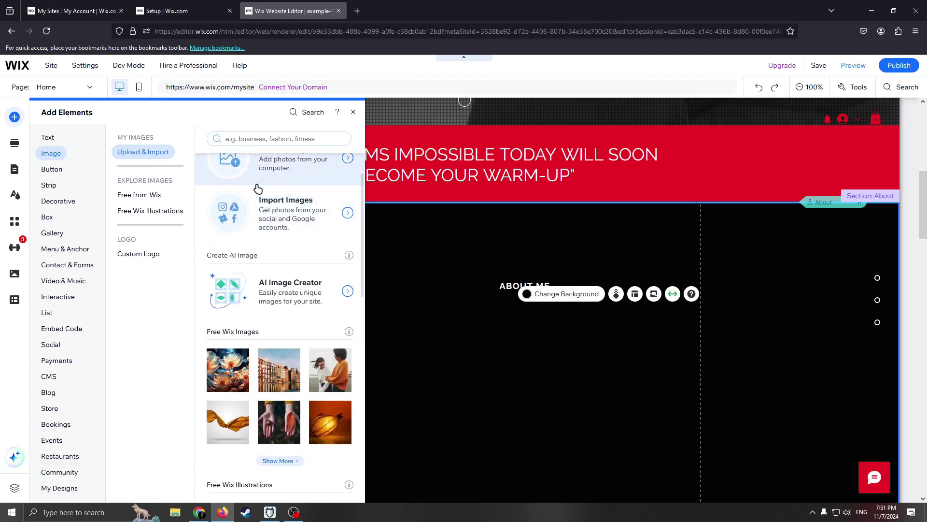
{"action": "scroll", "coordinate": [302, 239], "scroll_direction": "down", "scroll_amount": 1}
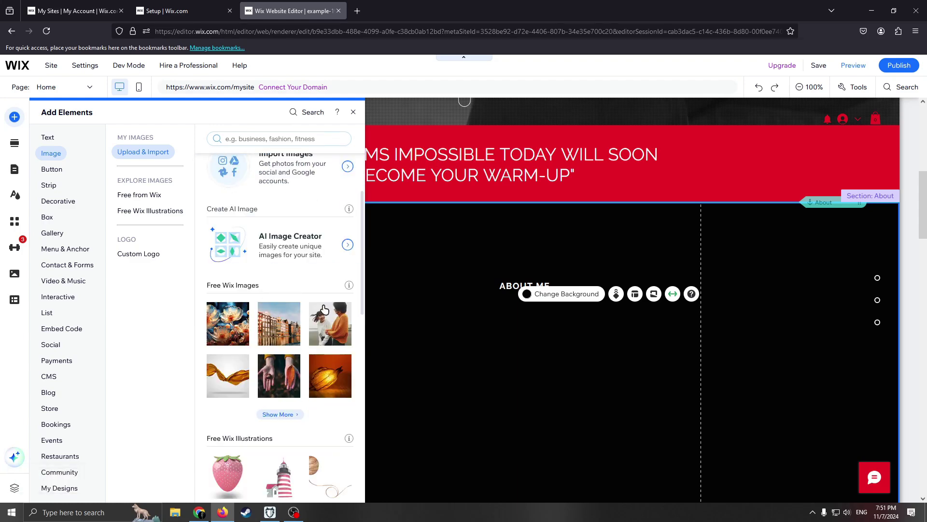
{"action": "left_click", "coordinate": [353, 112]}
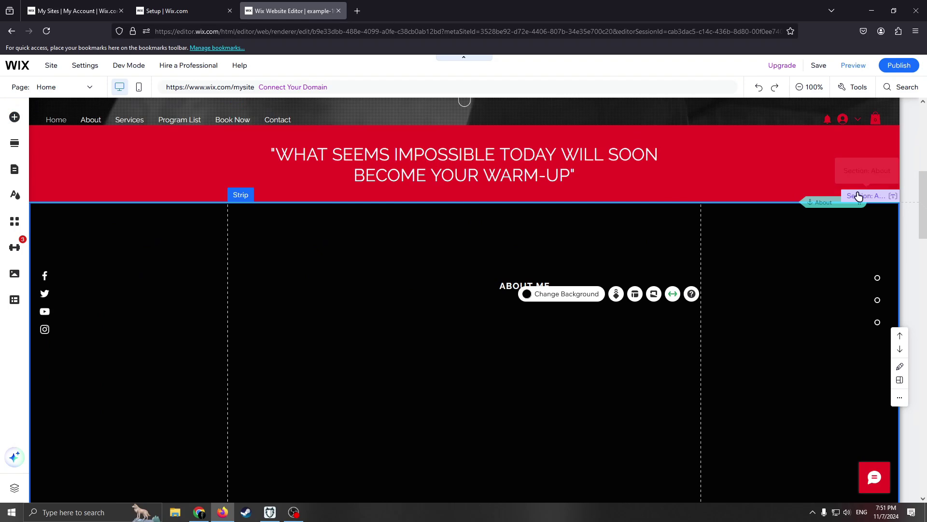
Step: Zoom the home page out to 50% and look over its Welcome, Quote and About sections
{"action": "left_click", "coordinate": [800, 87]}
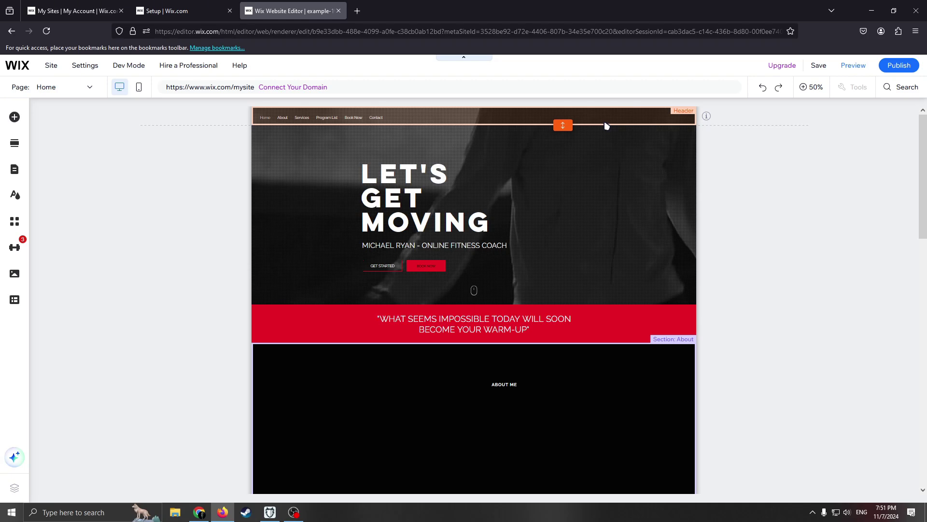
{"action": "left_click", "coordinate": [613, 145]}
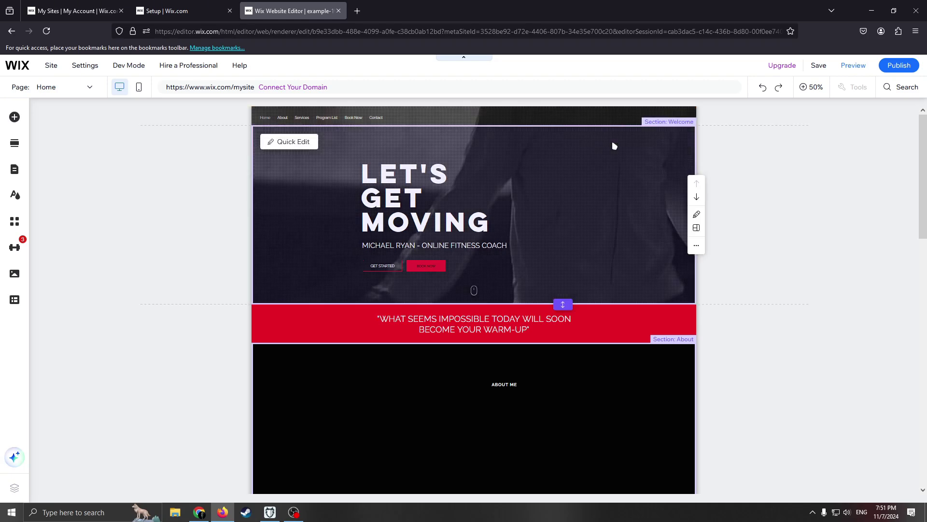
{"action": "left_click", "coordinate": [802, 138]}
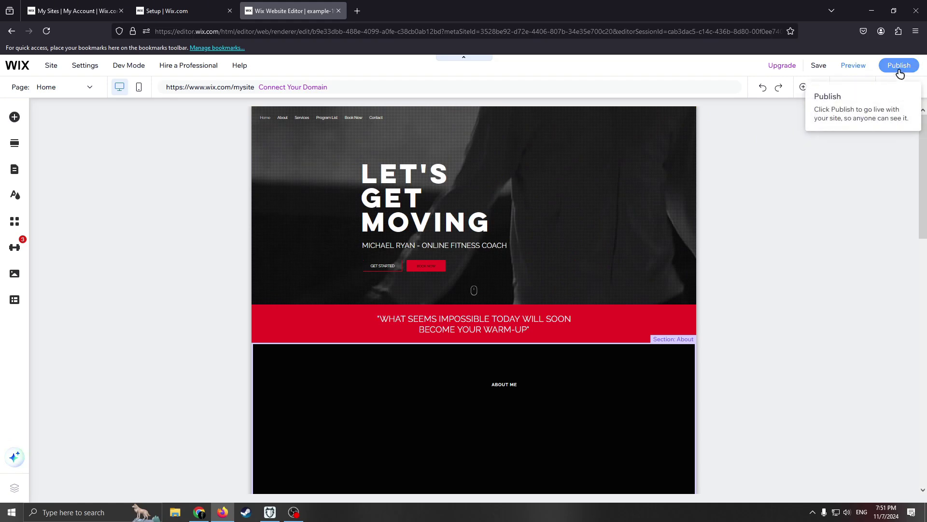